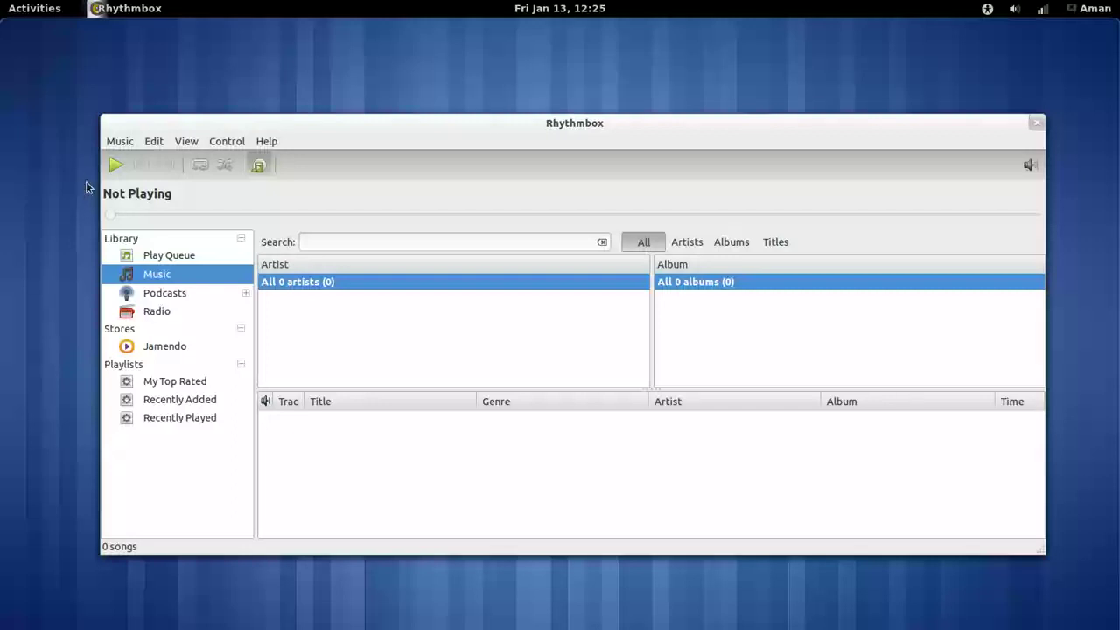
# - Maximize the Rhythmbox window and import the MY MUSIC folder from Drive D into the library
pyautogui.doubleClick(360, 121)
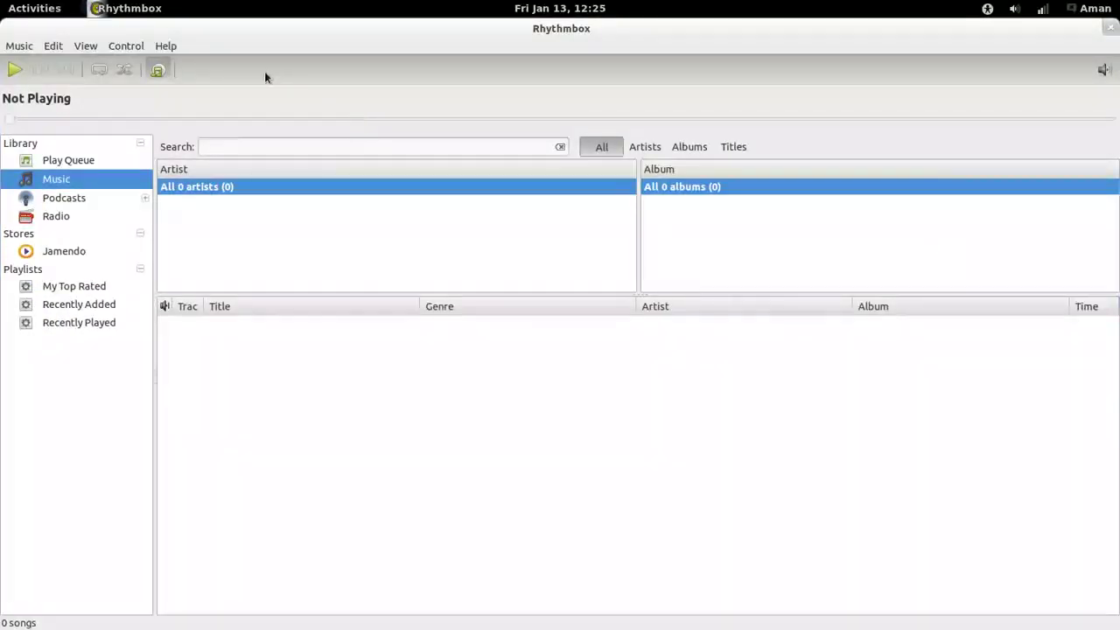
pyautogui.click(19, 52)
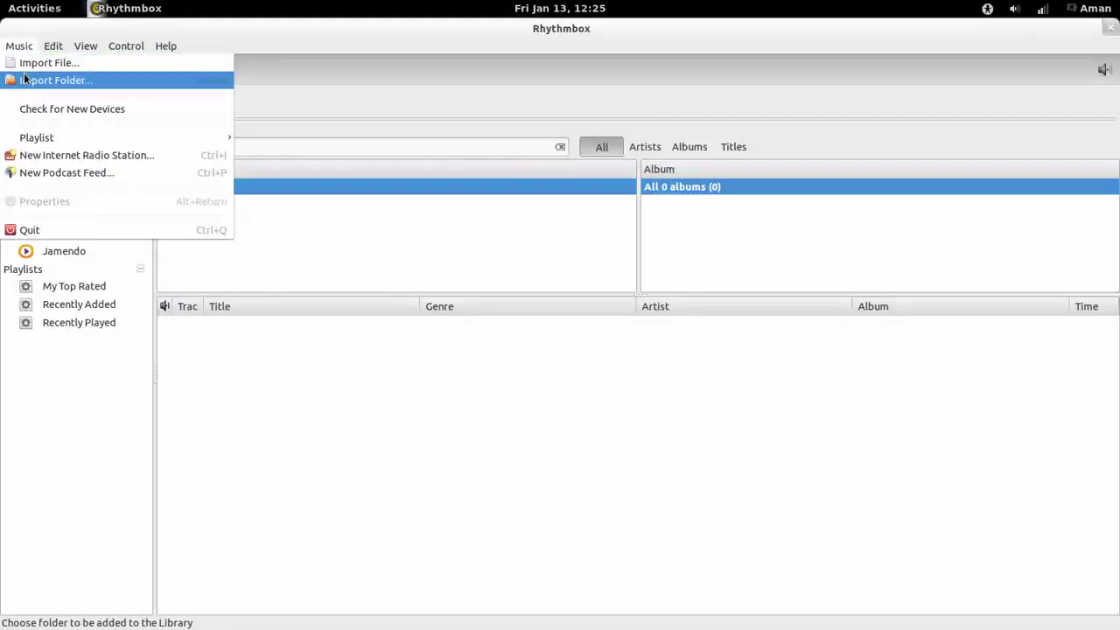
pyautogui.click(46, 80)
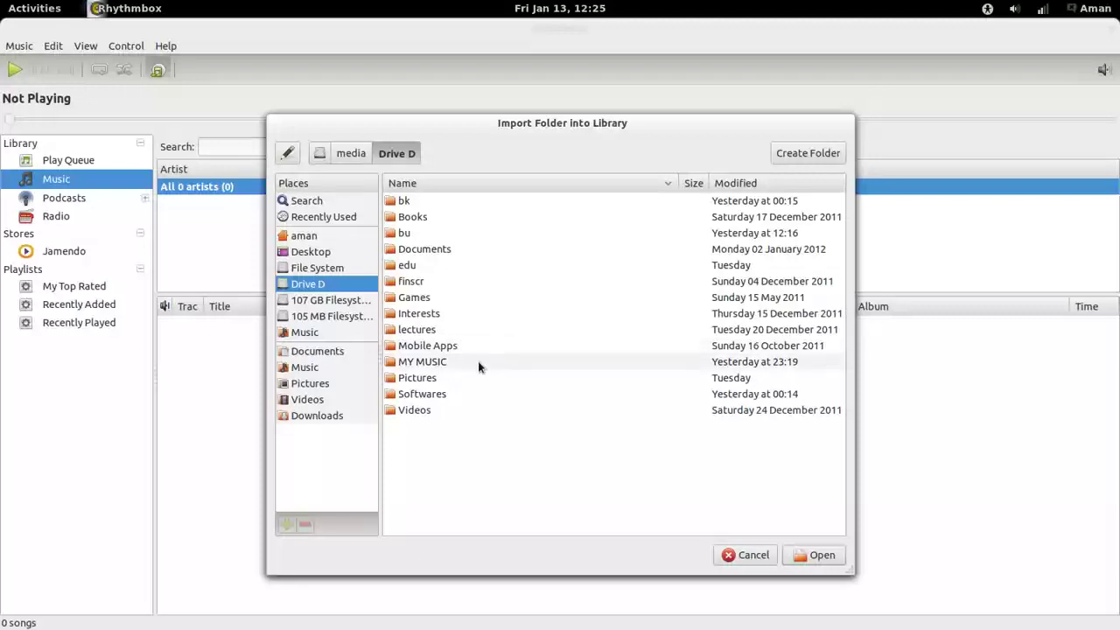
pyautogui.click(475, 361)
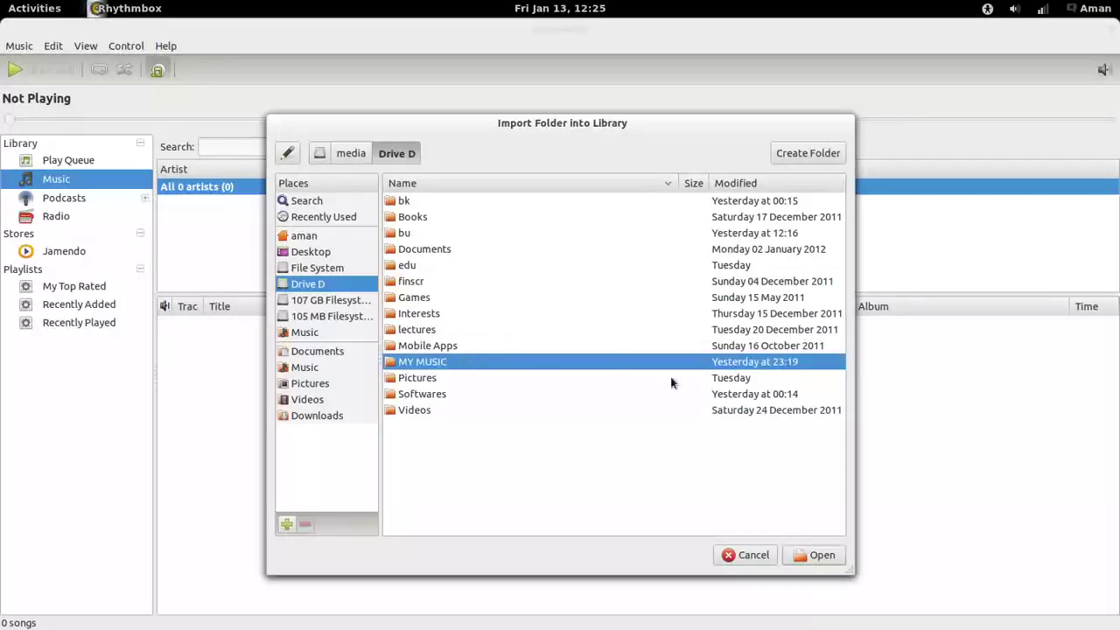
pyautogui.click(810, 555)
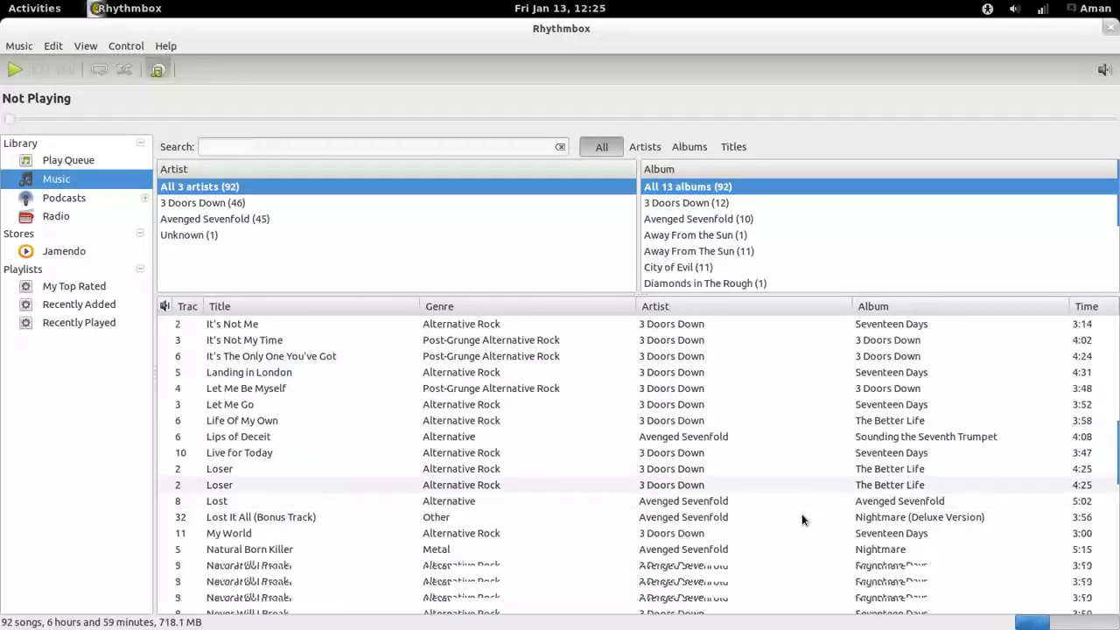
# - Set the music library location to the MY MUSIC folder on Drive D and enable watching the library for new files
pyautogui.click(55, 47)
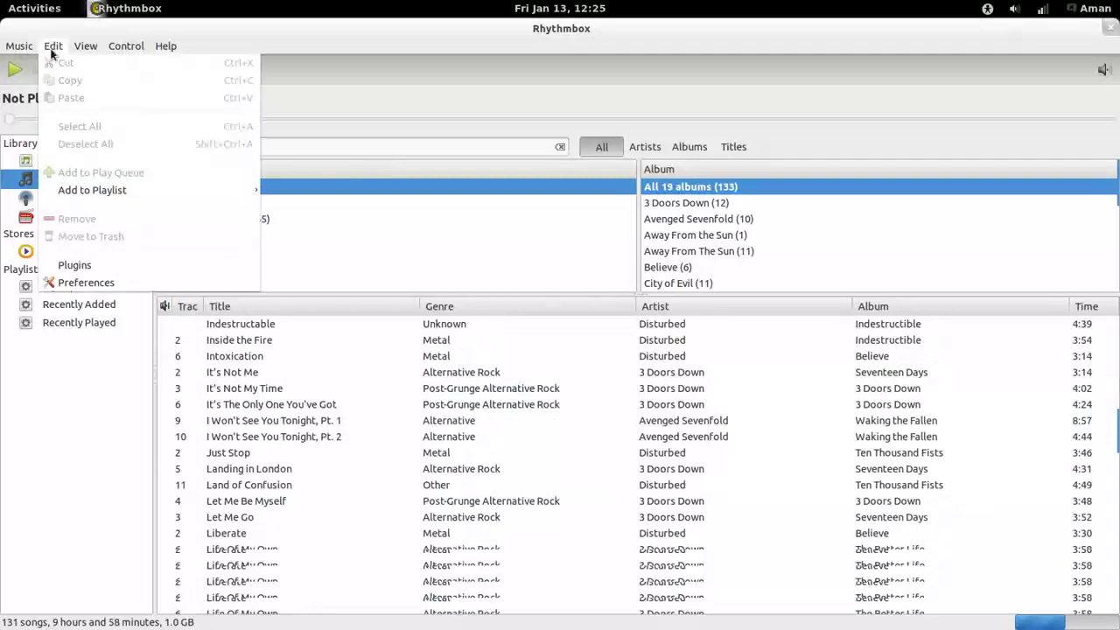
pyautogui.click(86, 283)
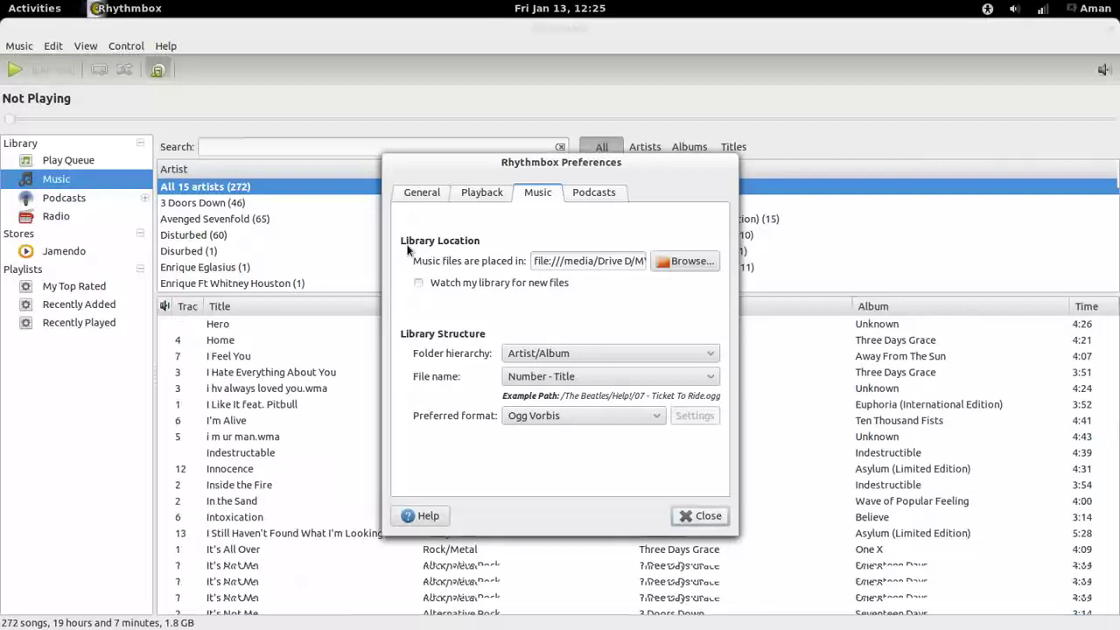
pyautogui.click(694, 262)
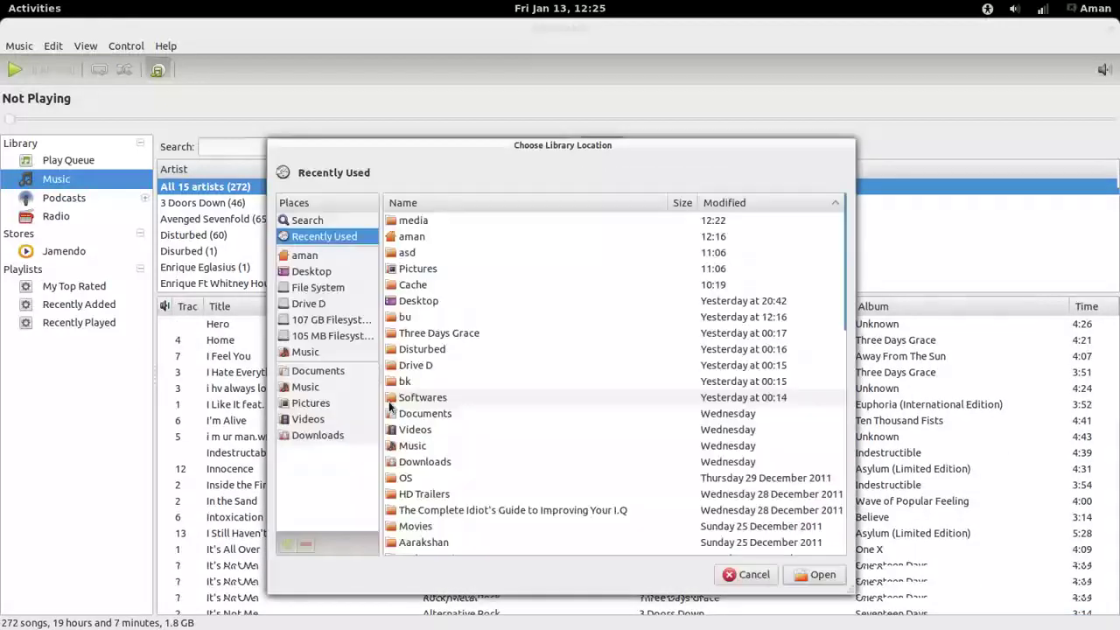
pyautogui.click(308, 303)
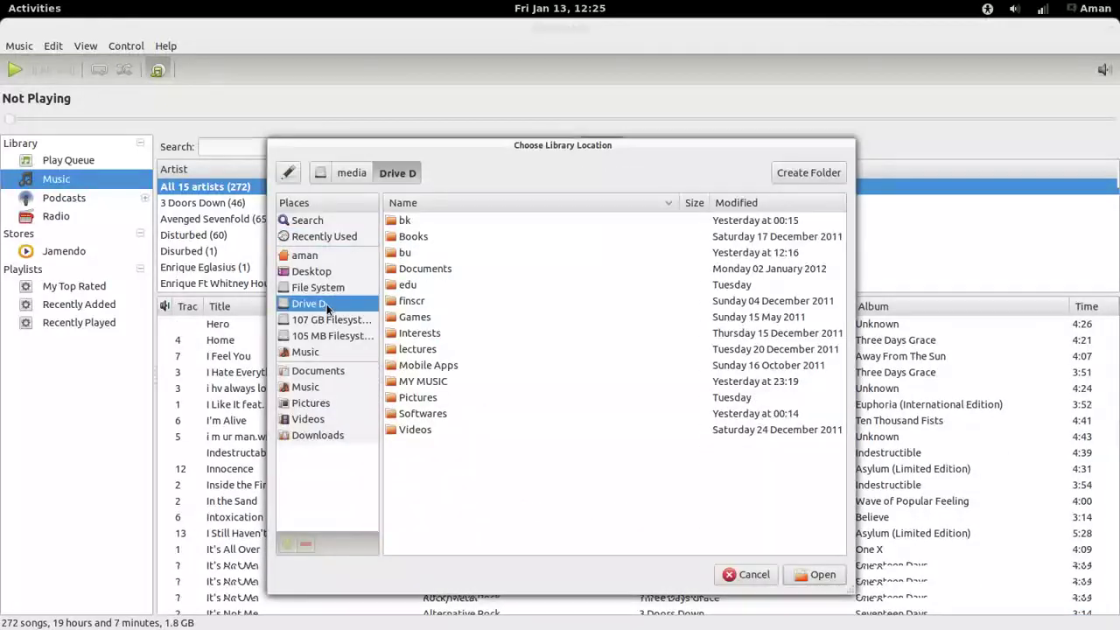
pyautogui.click(437, 383)
pyautogui.click(810, 574)
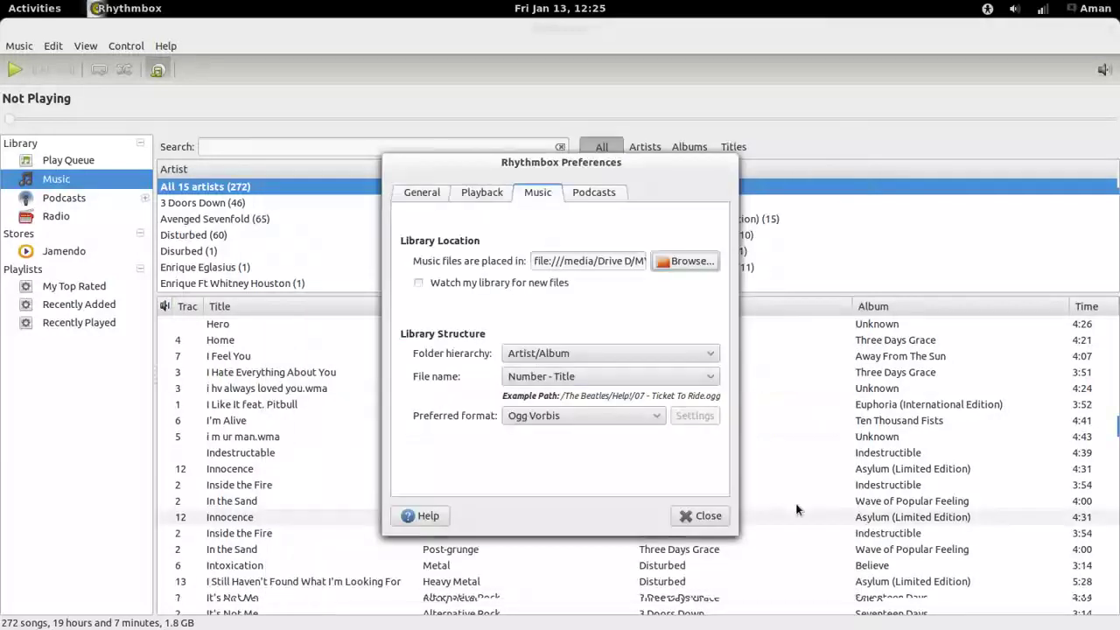
pyautogui.click(418, 283)
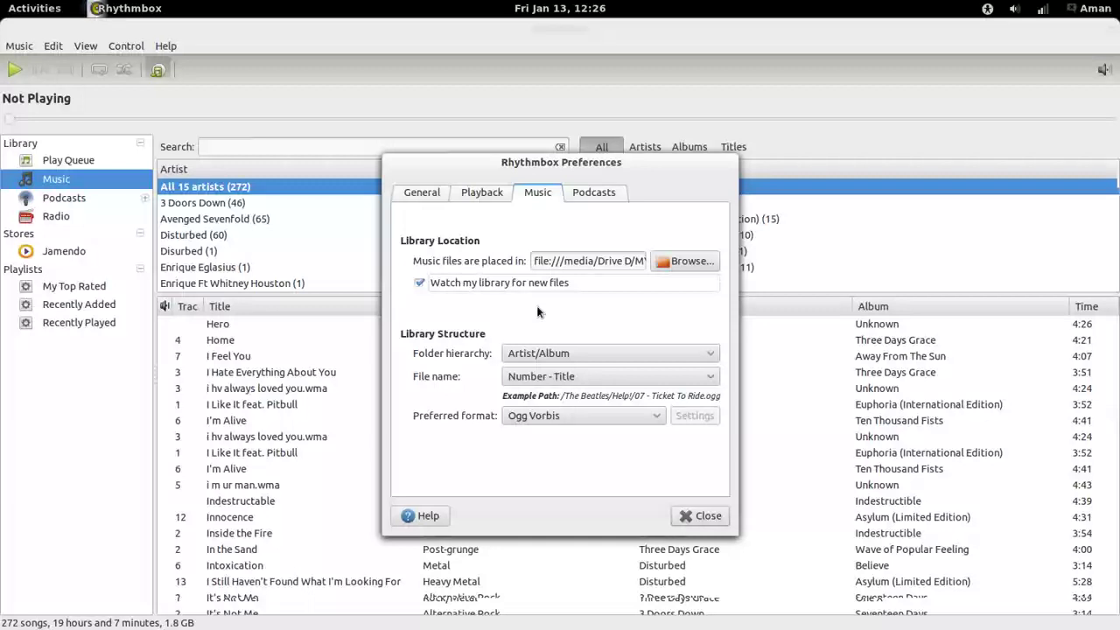
pyautogui.click(706, 517)
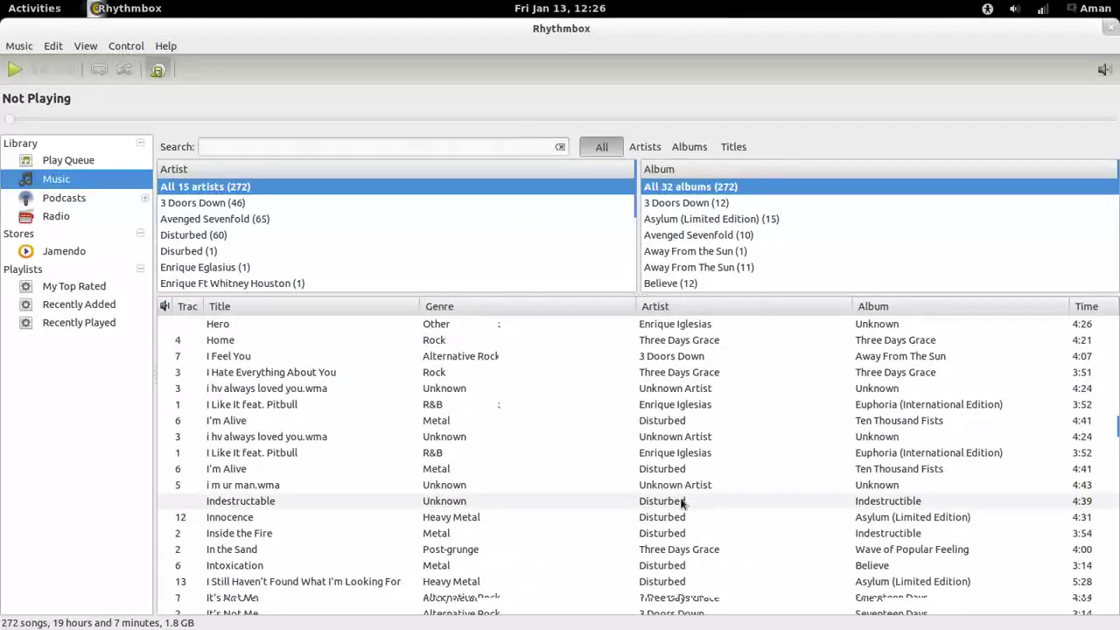
# - Start playing the song "I Like It feat. Pitbull" from the music library
pyautogui.scroll(1, 668, 503)
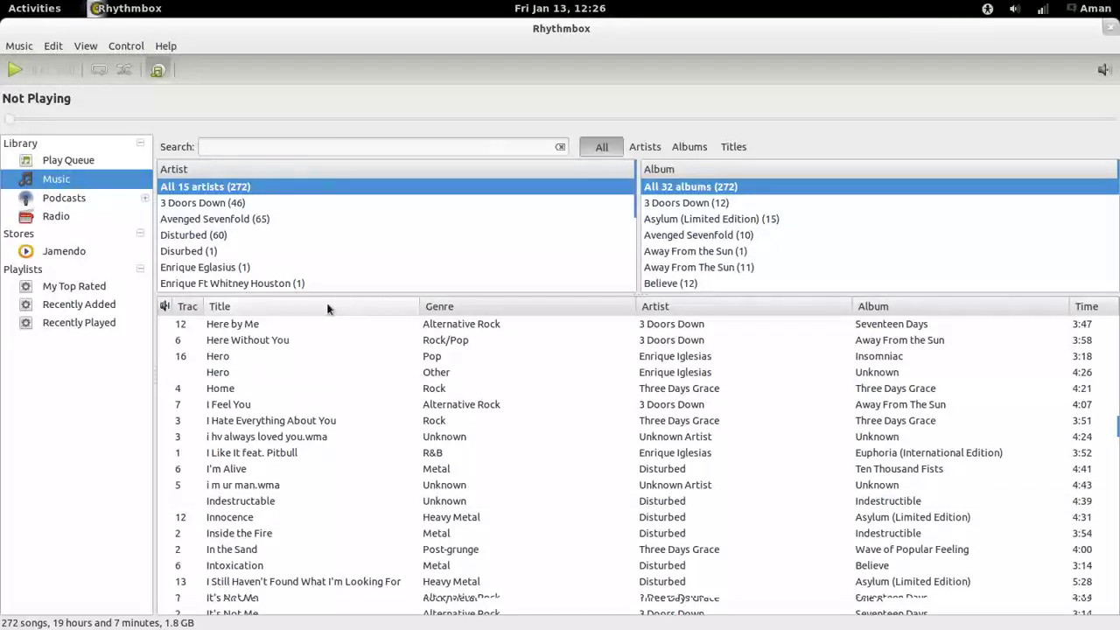
pyautogui.click(334, 451)
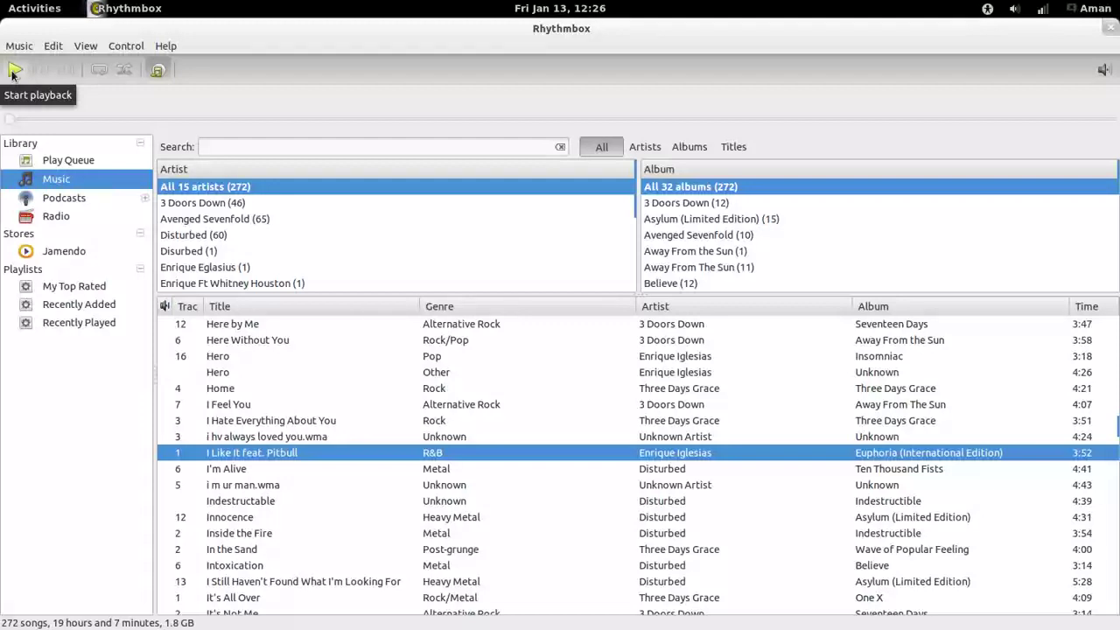
pyautogui.click(12, 74)
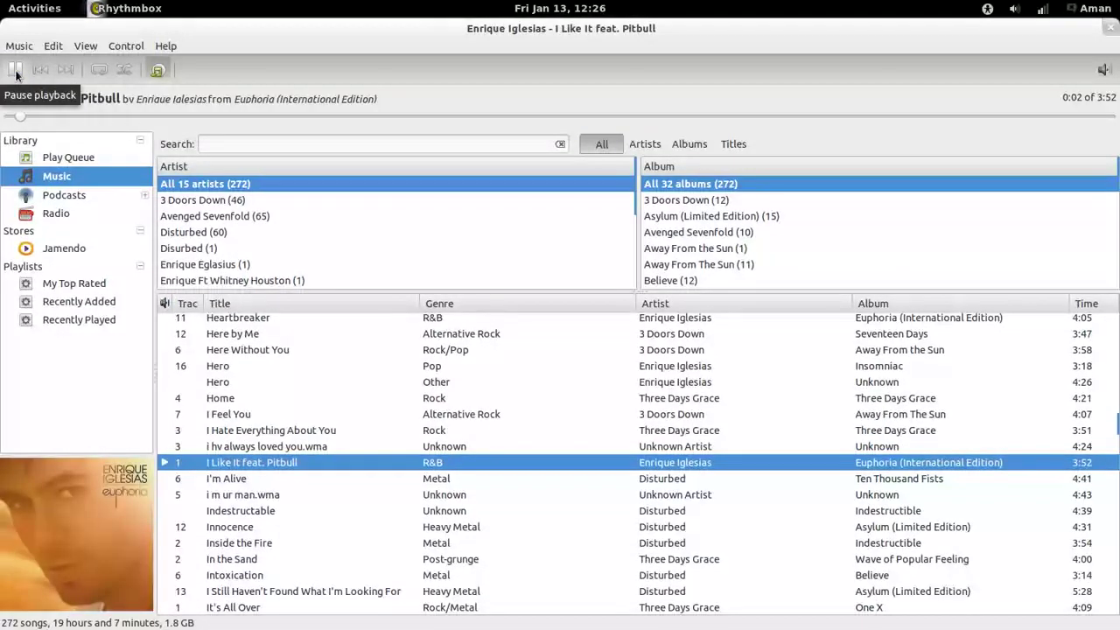
# - Skip one track forward and back again, and pause the playback
pyautogui.click(67, 72)
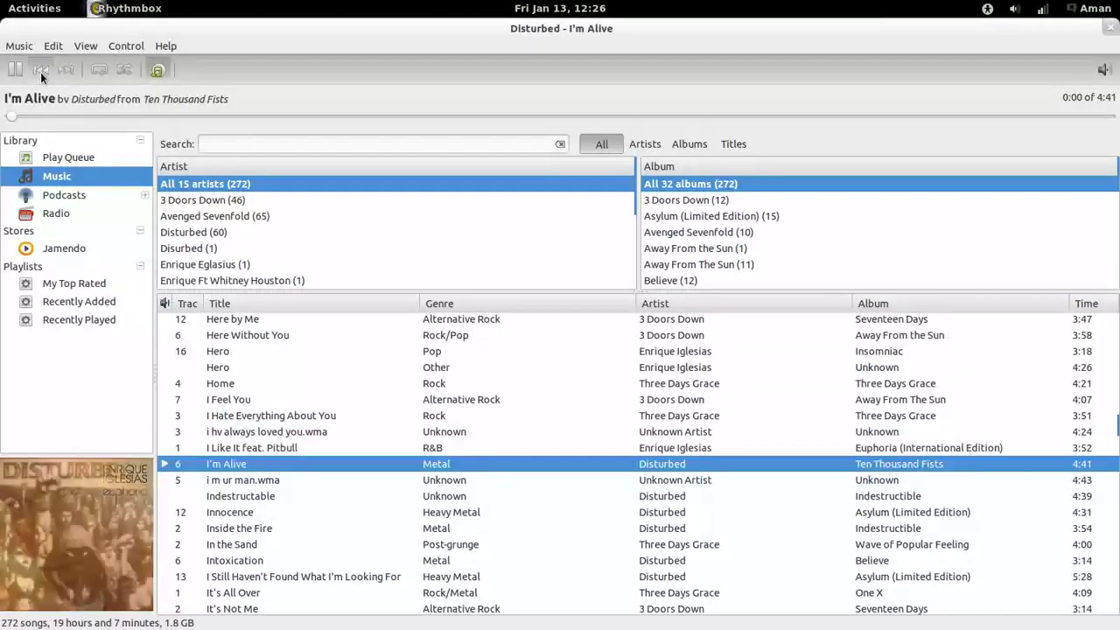
pyautogui.click(40, 72)
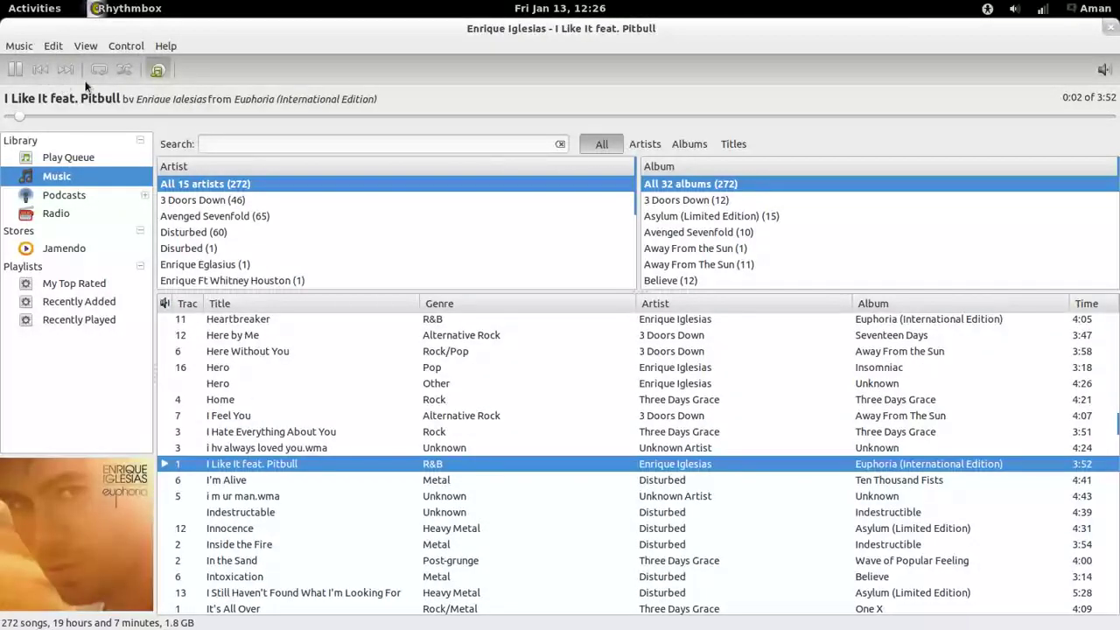
pyautogui.click(15, 74)
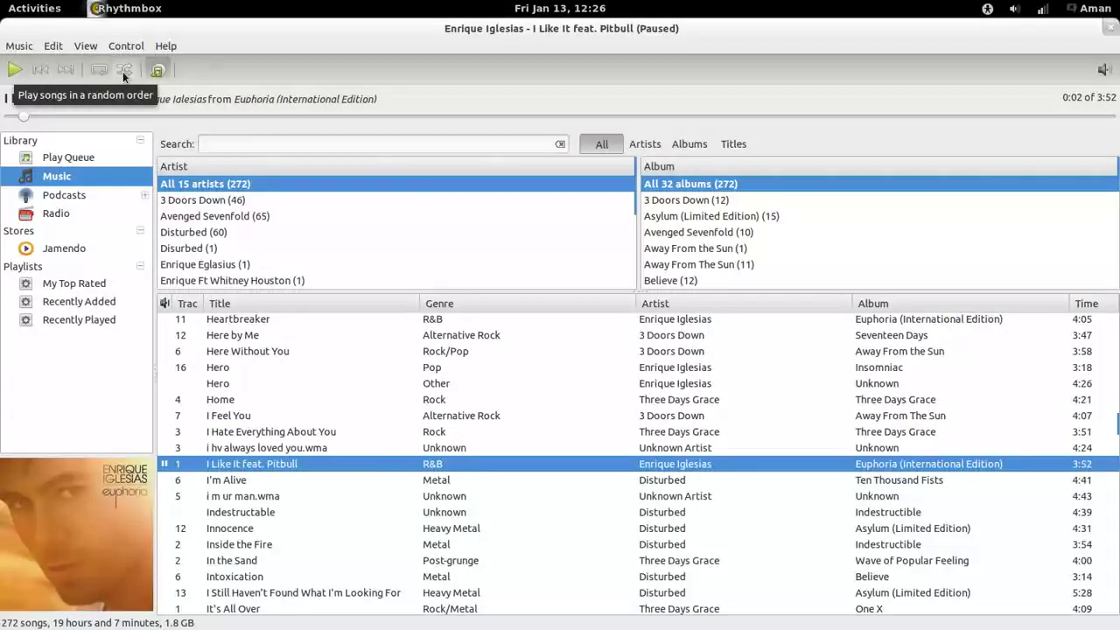
# - Hide the artist and album browser and show it again, twice
pyautogui.click(159, 72)
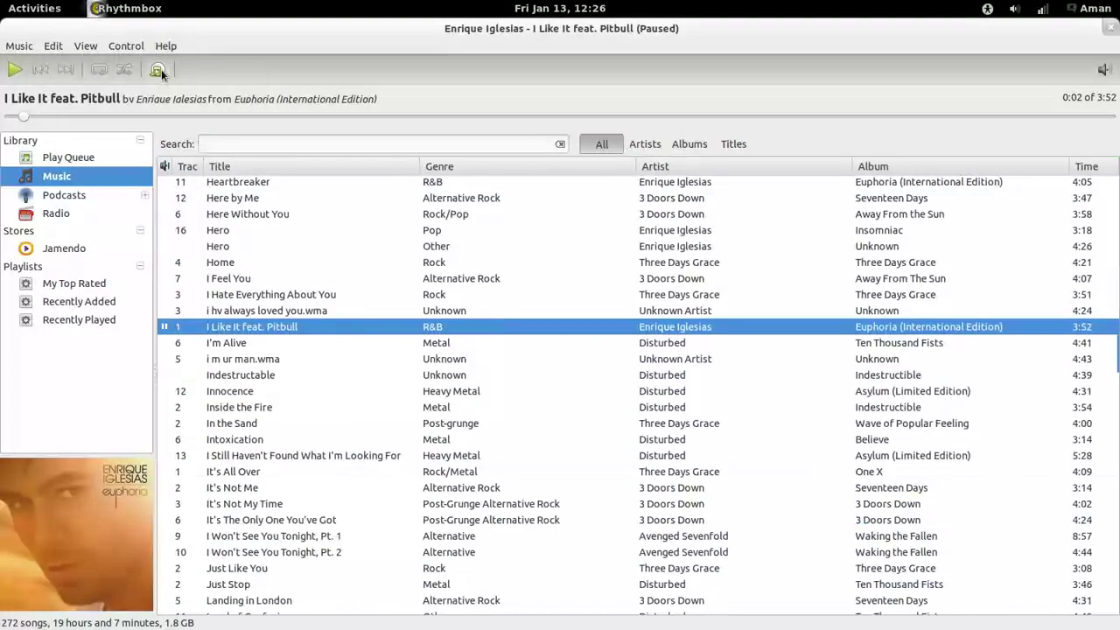
pyautogui.click(159, 71)
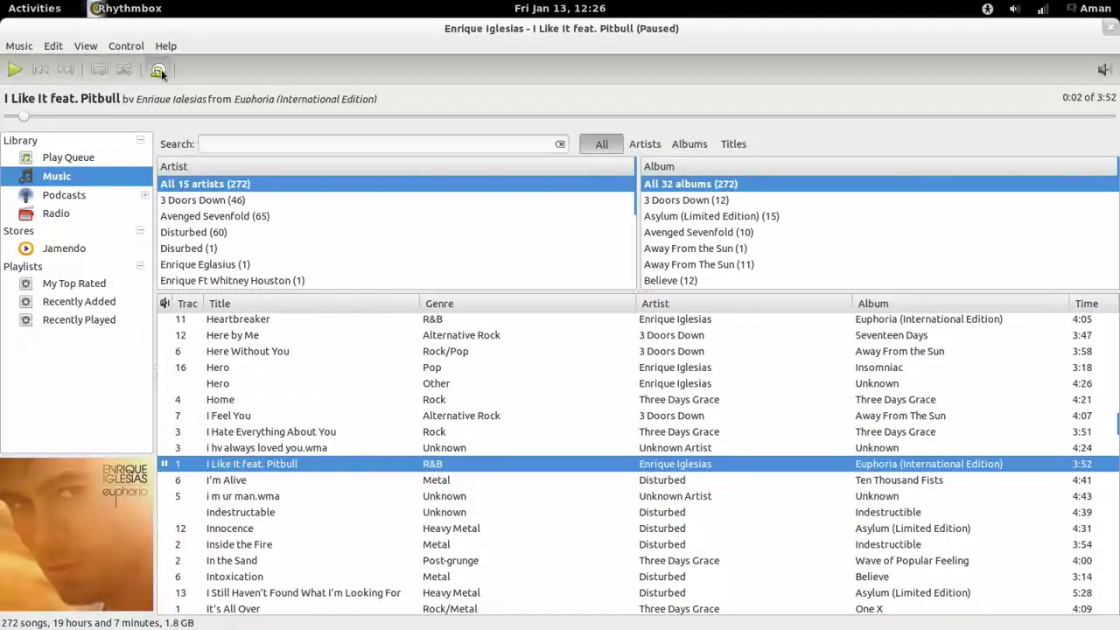
pyautogui.click(159, 72)
pyautogui.click(159, 71)
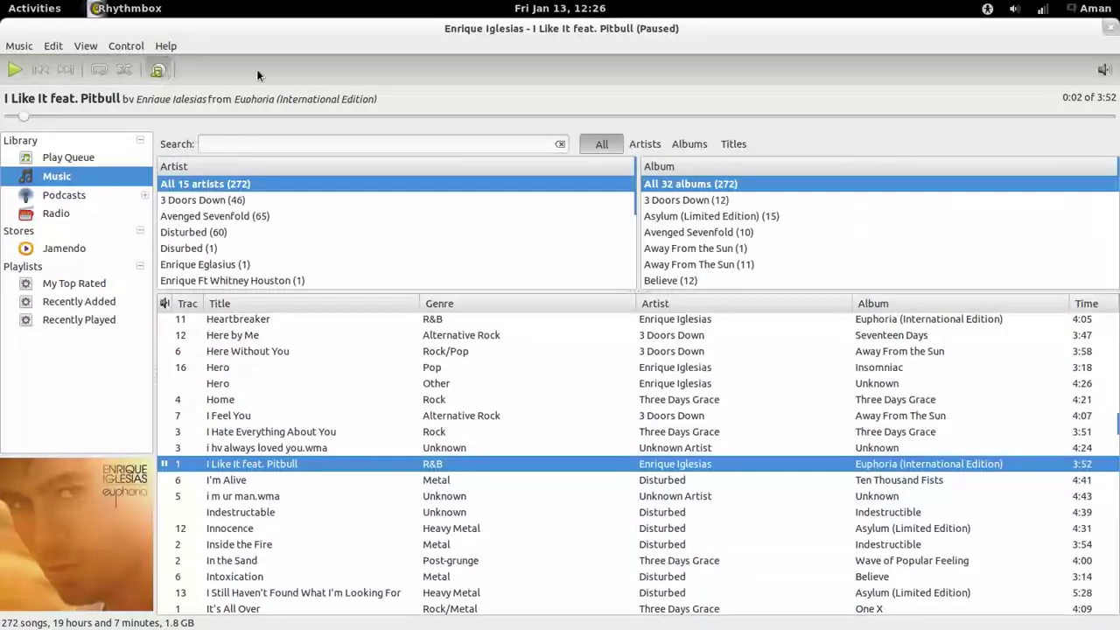
# - Open the volume control and slightly adjust the playback volume
pyautogui.click(1105, 70)
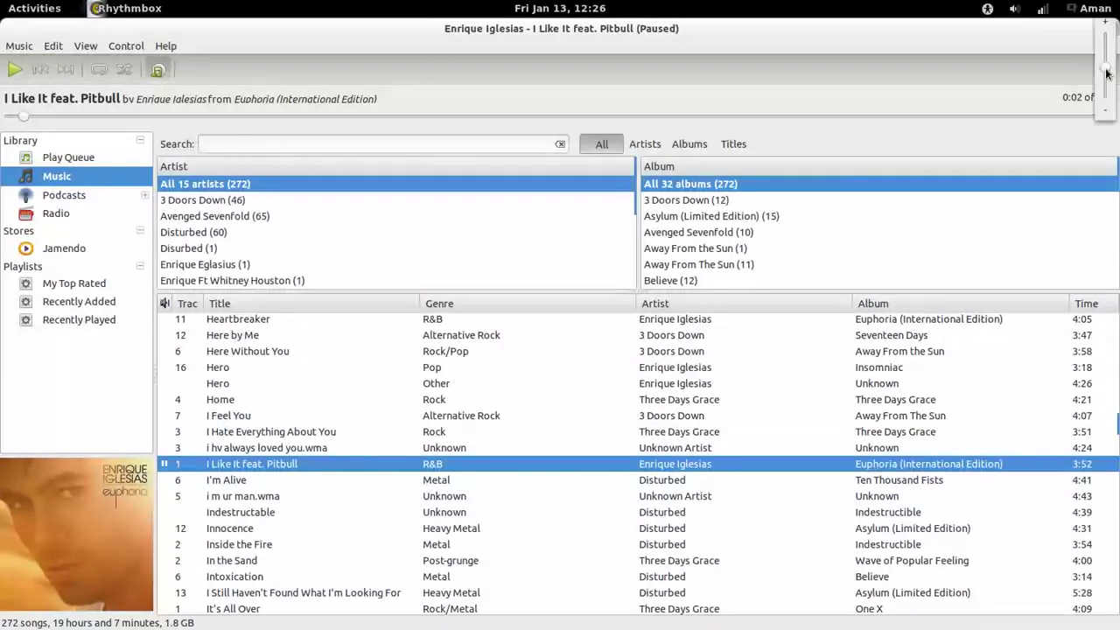
pyautogui.moveTo(1107, 72)
pyautogui.mouseDown()
pyautogui.moveTo(1107, 44)
pyautogui.moveTo(1107, 70)
pyautogui.mouseUp()
pyautogui.click(1006, 75)
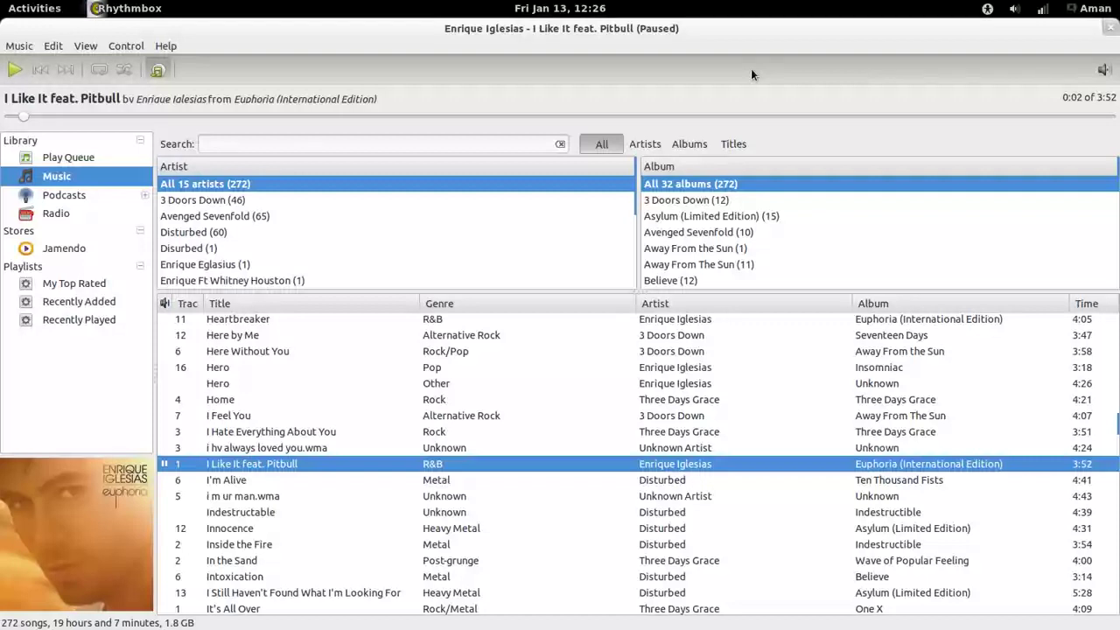
# - Switch to the Shortcuts document in gedit, read the playback, track and volume shortcuts, and return to Rhythmbox
pyautogui.hotkey('alt', 'Tab')
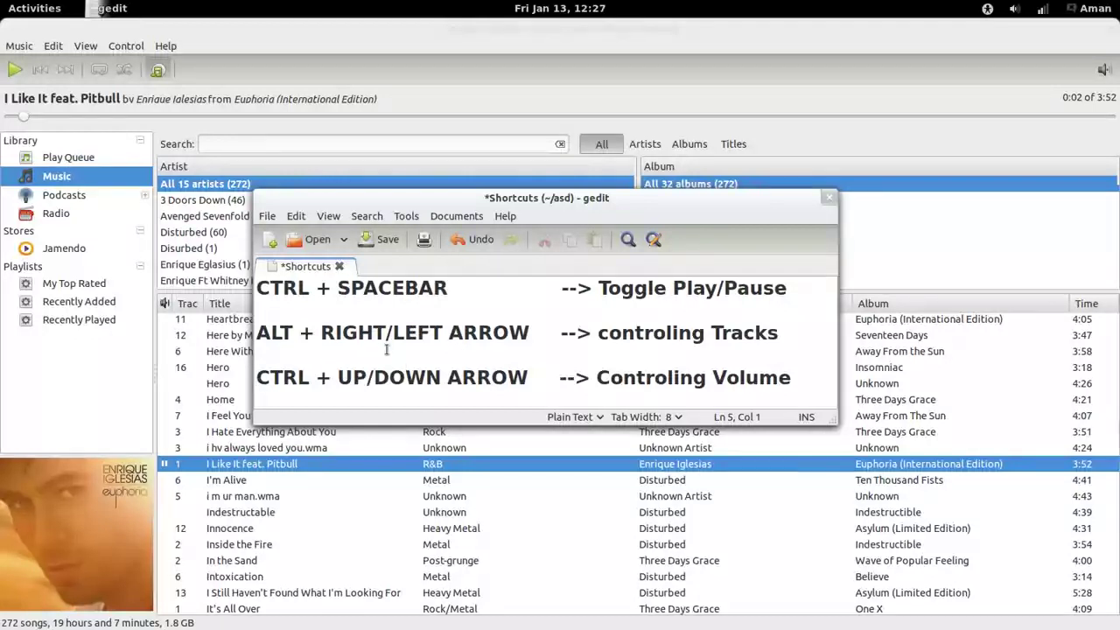
pyautogui.click(832, 204)
# - Search the music library for "stricken" and clear the search to list all songs again
pyautogui.click(296, 142)
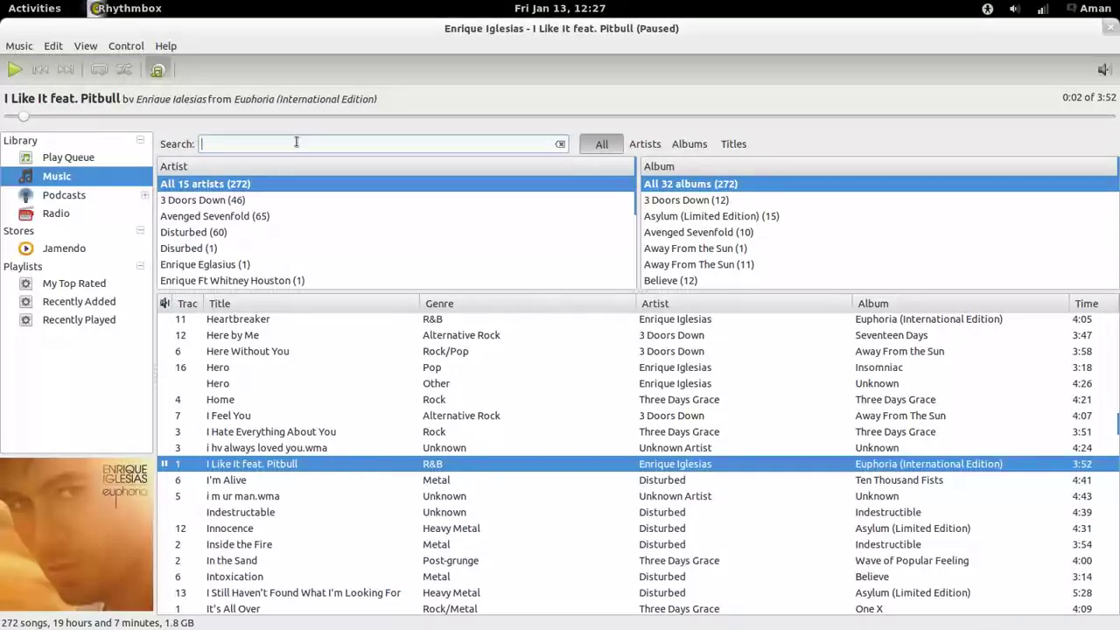
pyautogui.write('s')
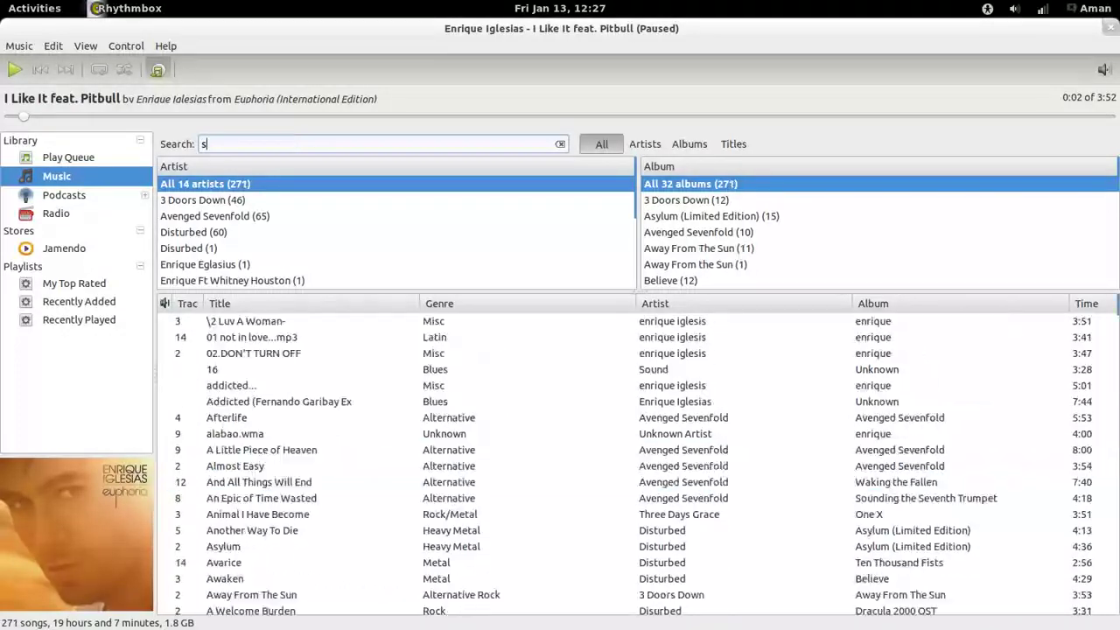
pyautogui.write('tricken')
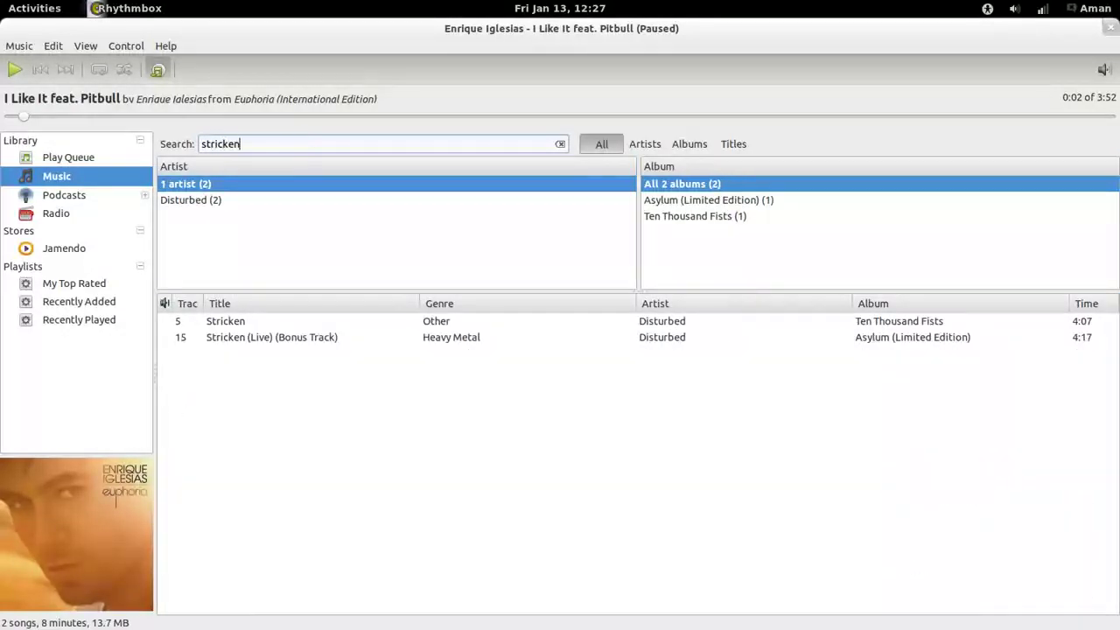
pyautogui.press('BackSpace')
pyautogui.press('BackSpace')
pyautogui.press('BackSpace')
pyautogui.press('BackSpace')
pyautogui.press('BackSpace')
pyautogui.press('BackSpace')
pyautogui.press('BackSpace')
pyautogui.press('BackSpace')
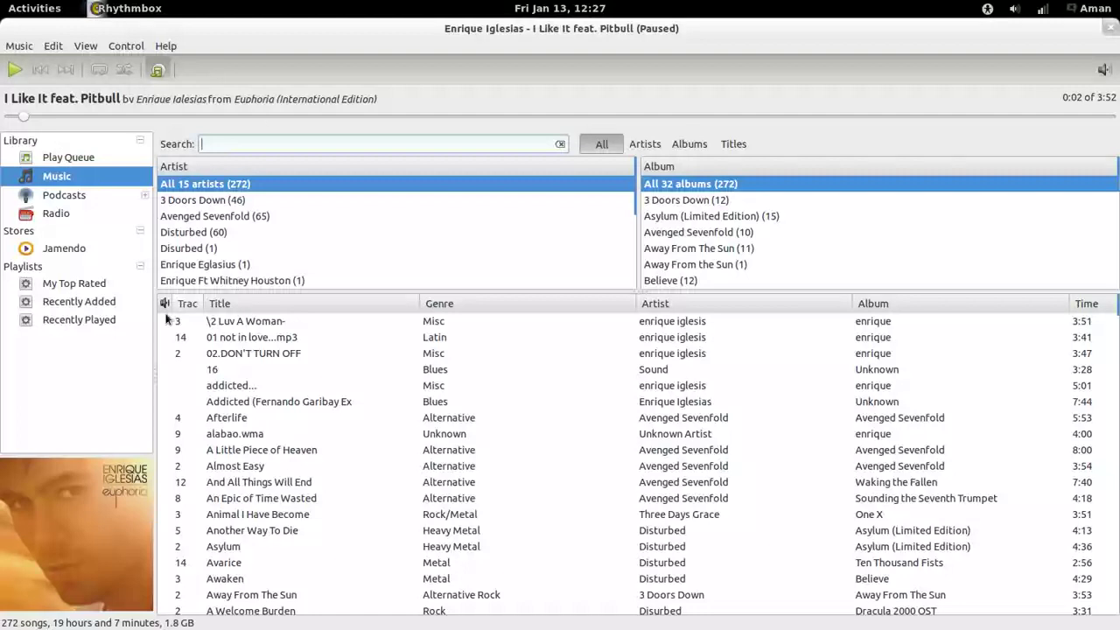
# - Add "Asylum", "Another Way To Die" and "Animal I Have Become" to the play queue and review the queue before returning to the music library
pyautogui.click(272, 553)
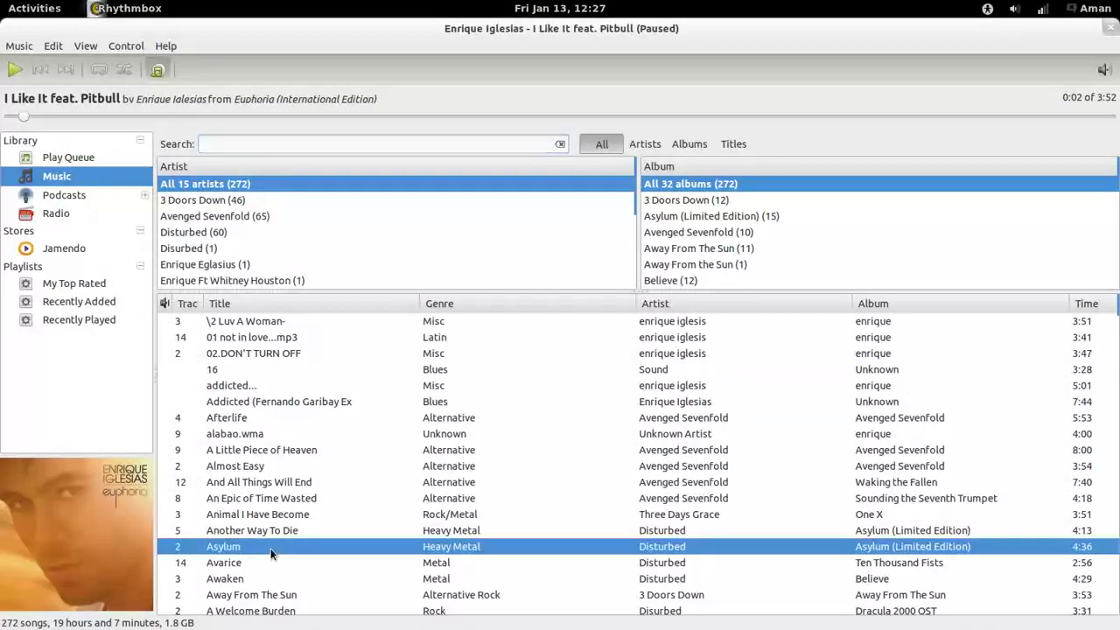
pyautogui.rightClick(271, 553)
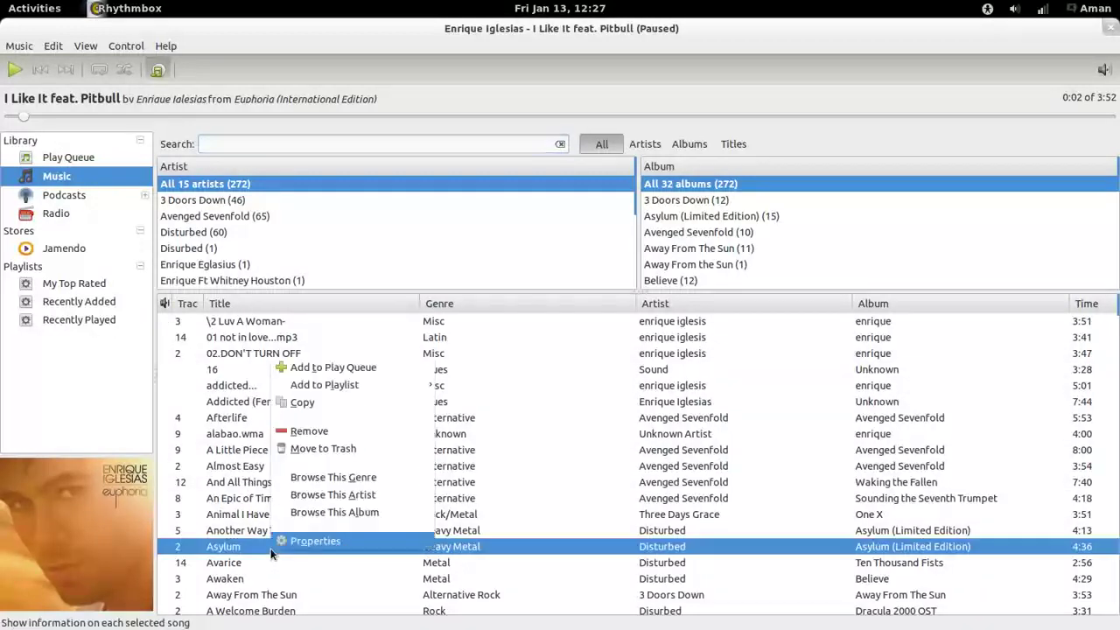
pyautogui.click(340, 369)
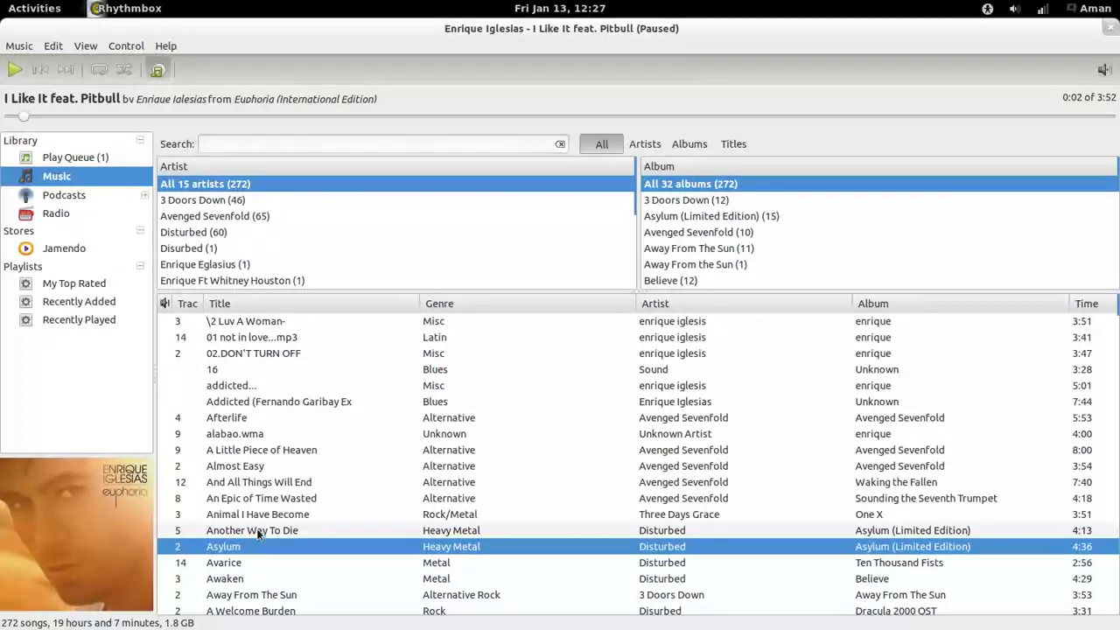
pyautogui.moveTo(260, 533); pyautogui.dragTo(87, 159)
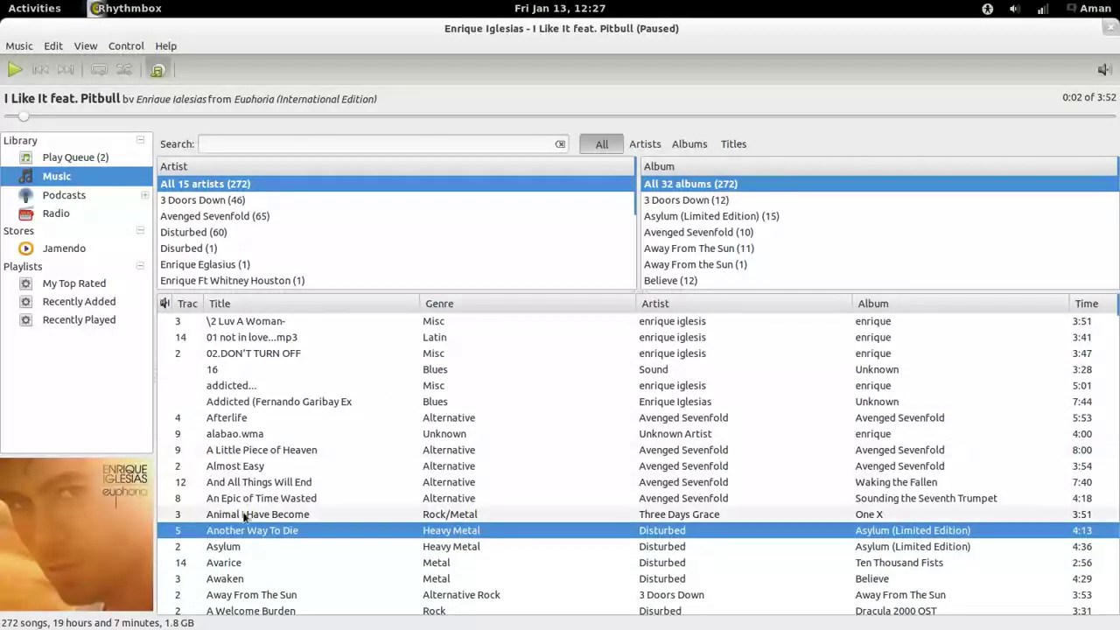
pyautogui.moveTo(256, 515); pyautogui.dragTo(80, 160)
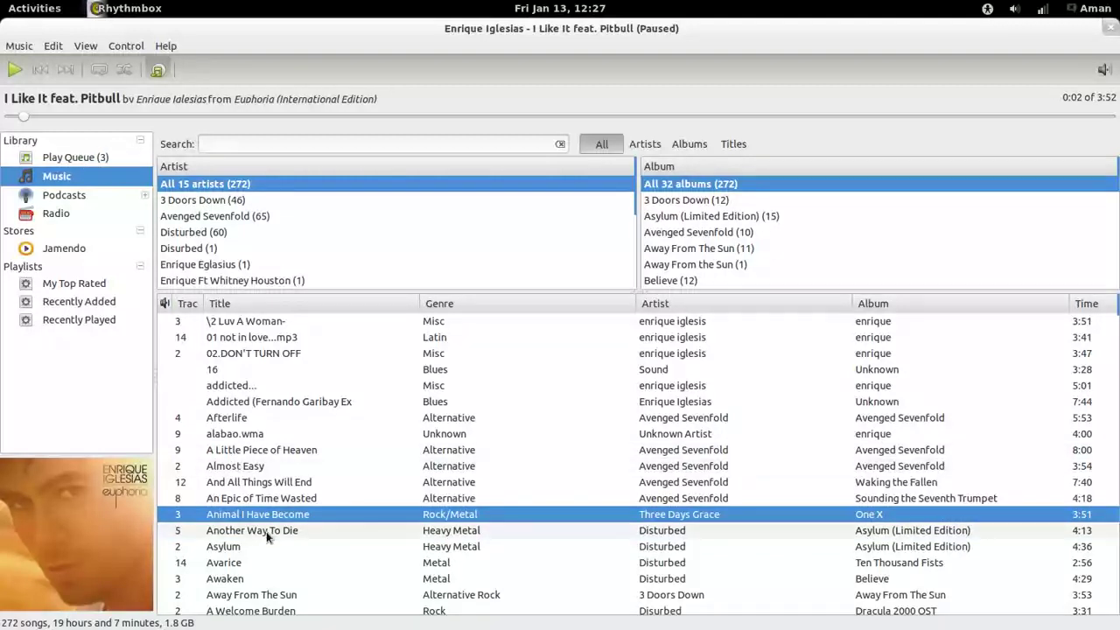
pyautogui.click(88, 157)
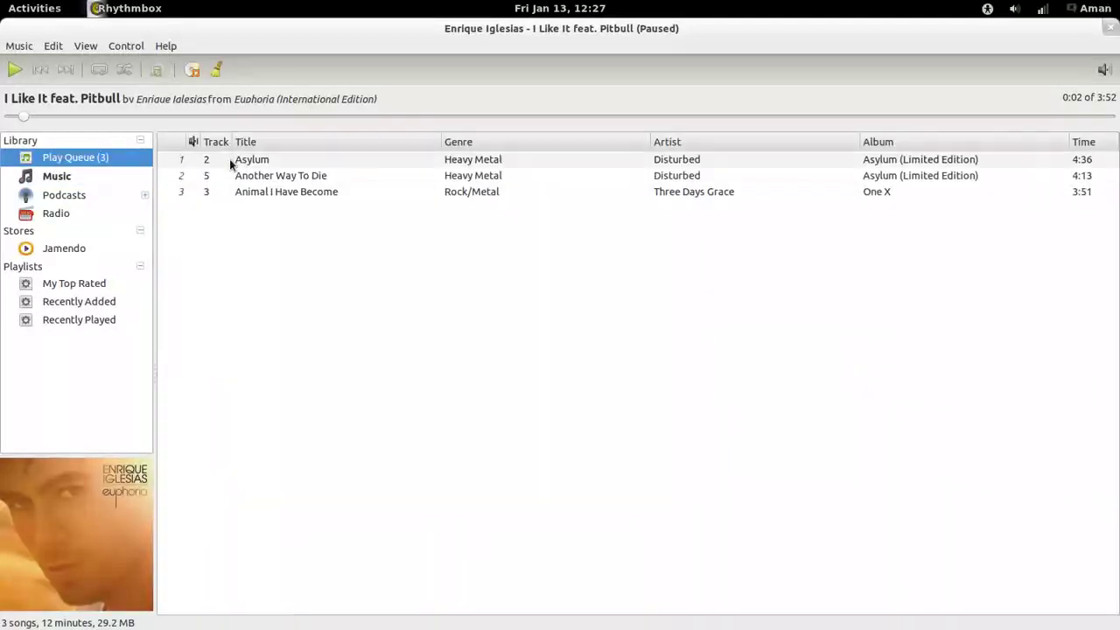
pyautogui.click(85, 178)
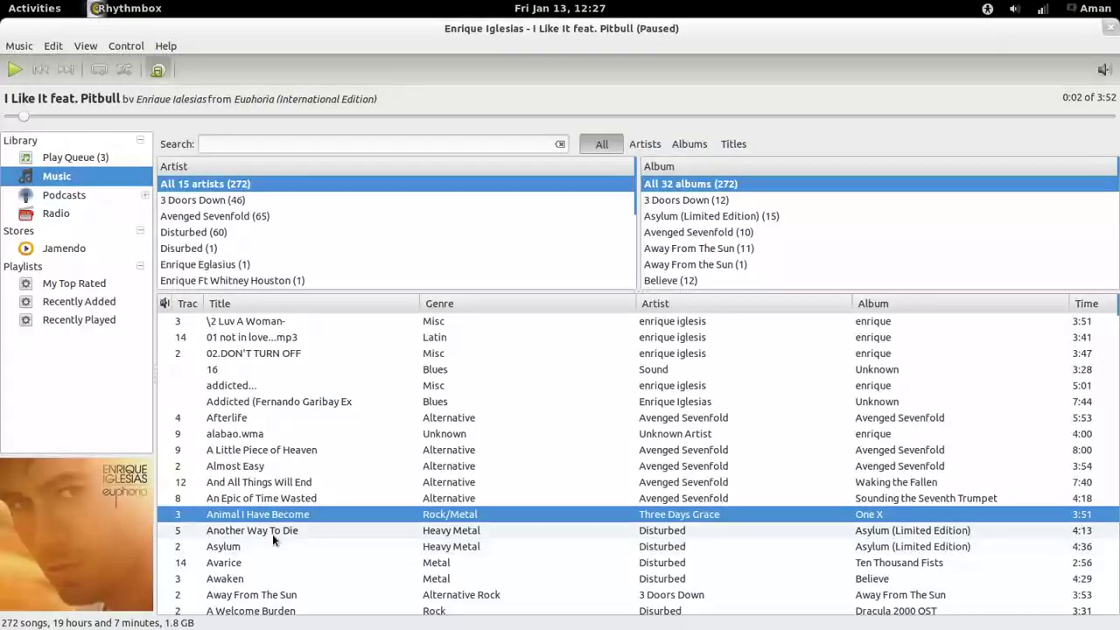
# - Create a new playlist and name it "Fav"
pyautogui.rightClick(52, 383)
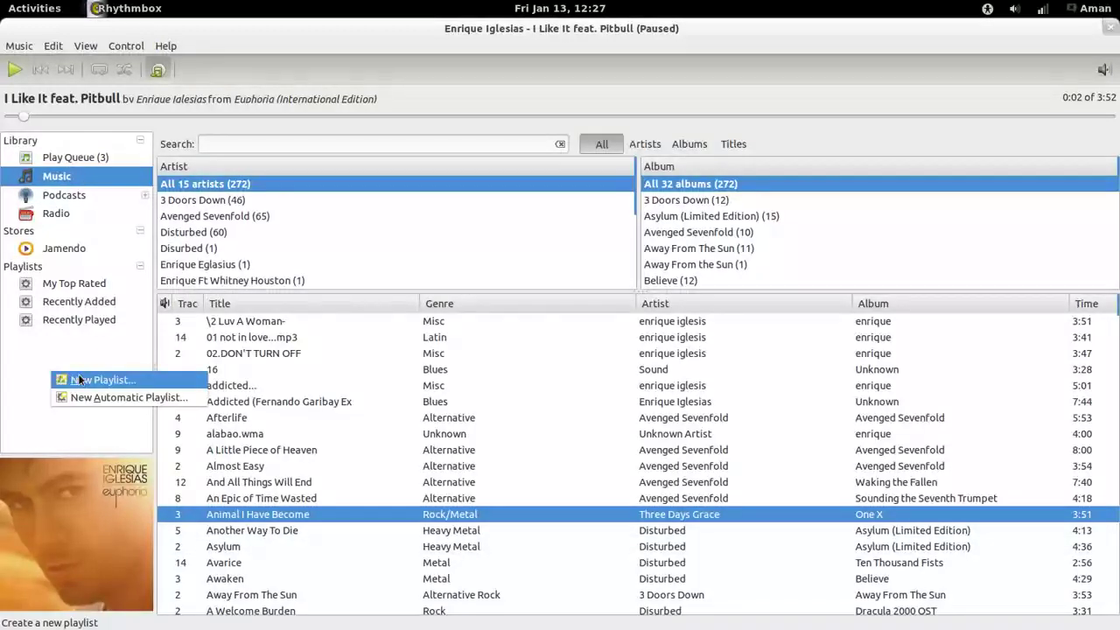
pyautogui.click(84, 381)
pyautogui.rightClick(77, 346)
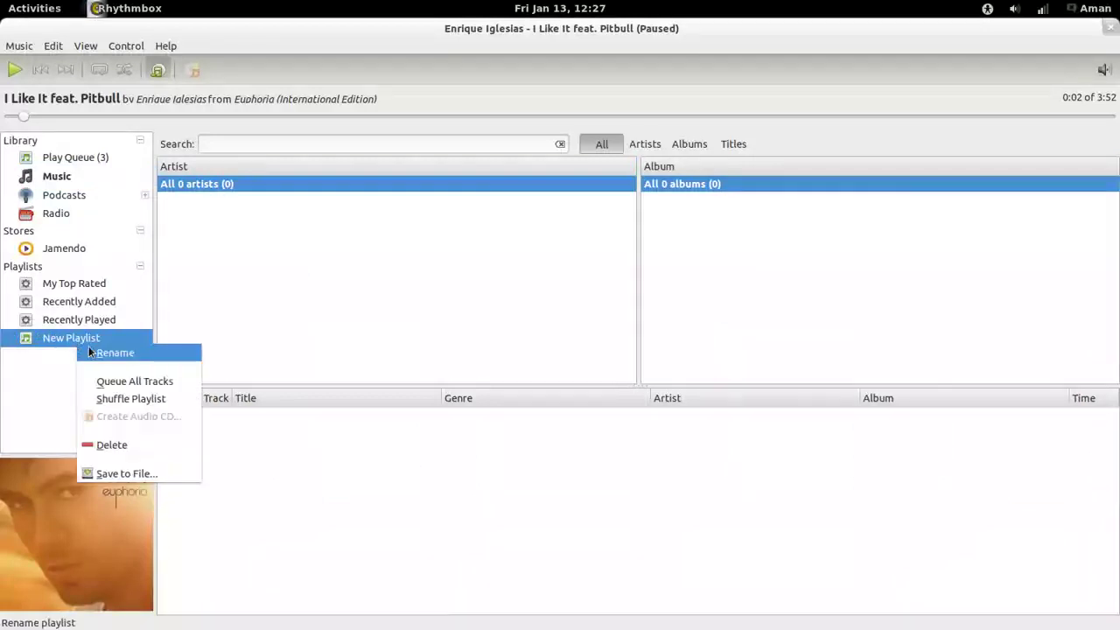
pyautogui.click(90, 353)
pyautogui.write('F')
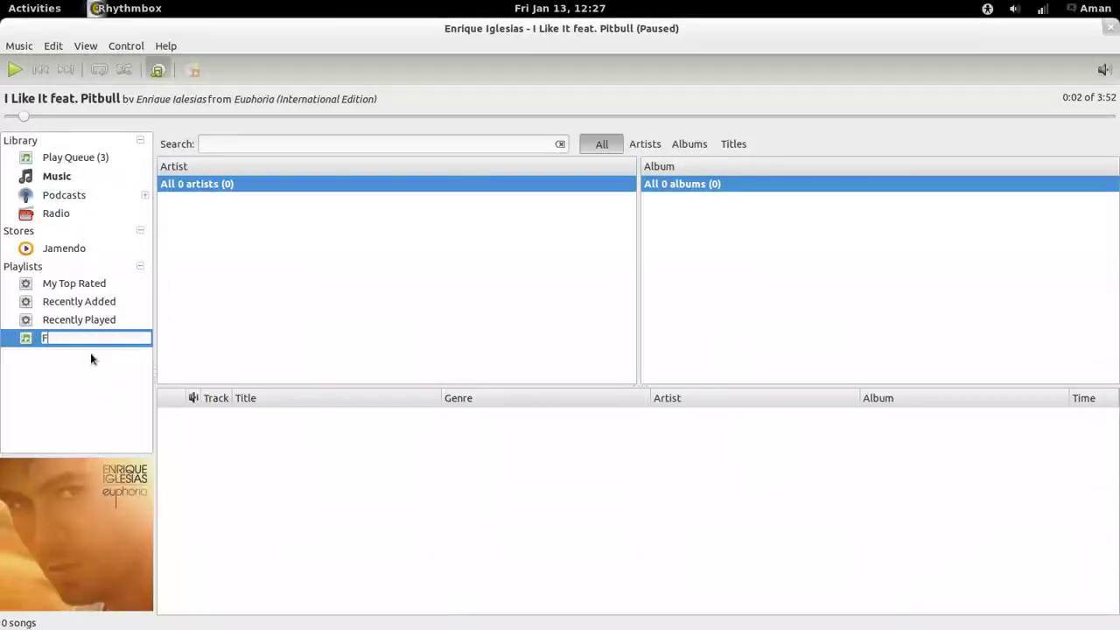
pyautogui.write('av')
pyautogui.press('Return')
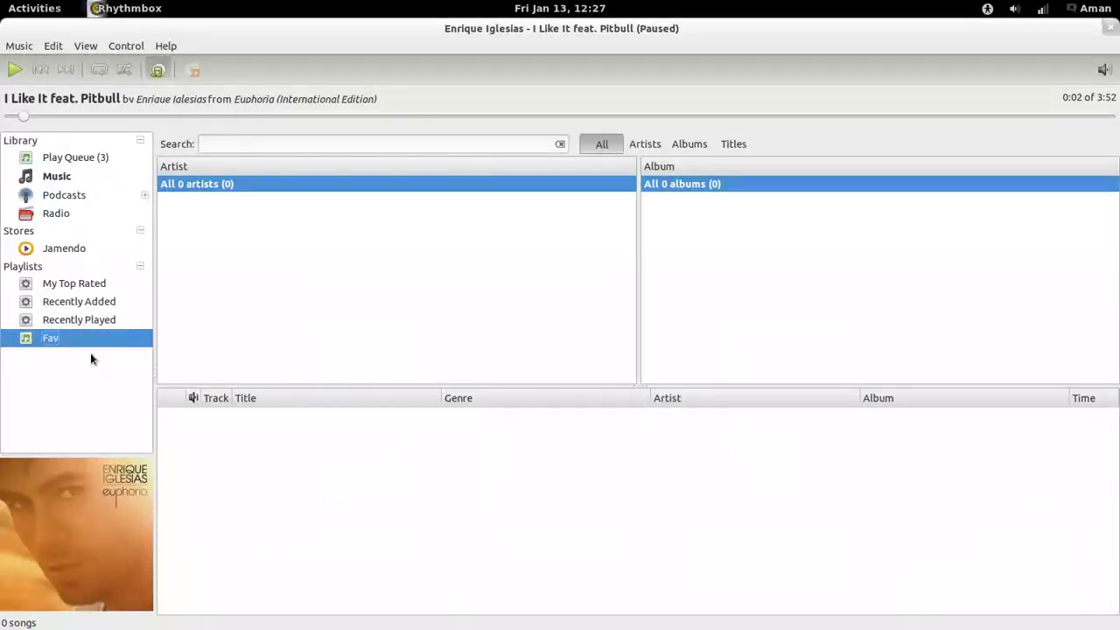
# - Add "And All Things Will End", "Animal I Have Become" and "Avarice" from the music library to the Fav playlist
pyautogui.click(53, 176)
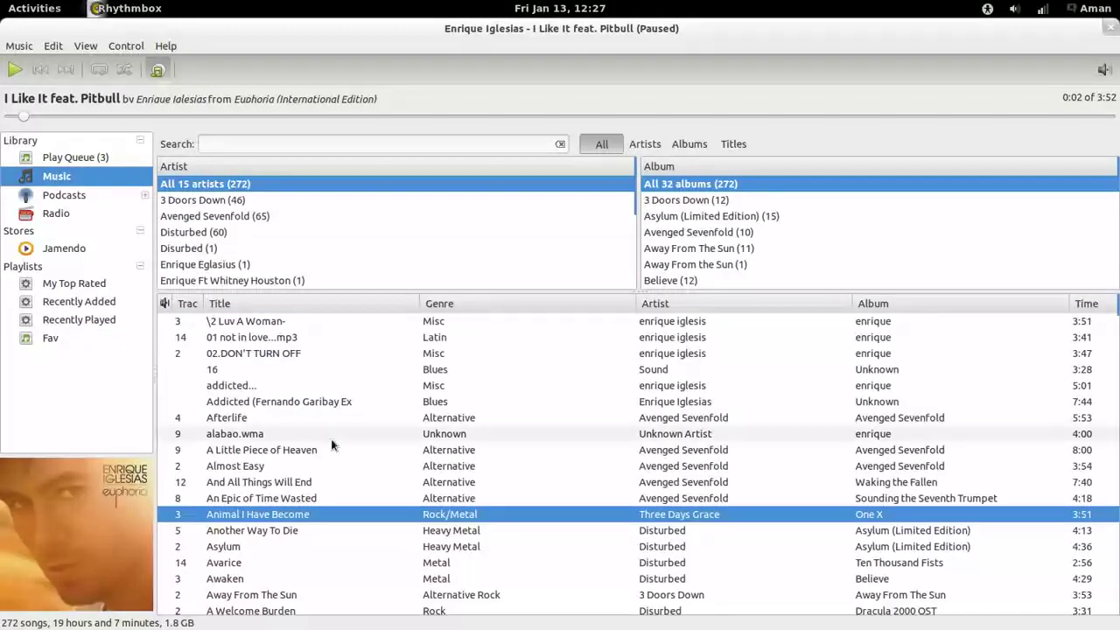
pyautogui.click(262, 488)
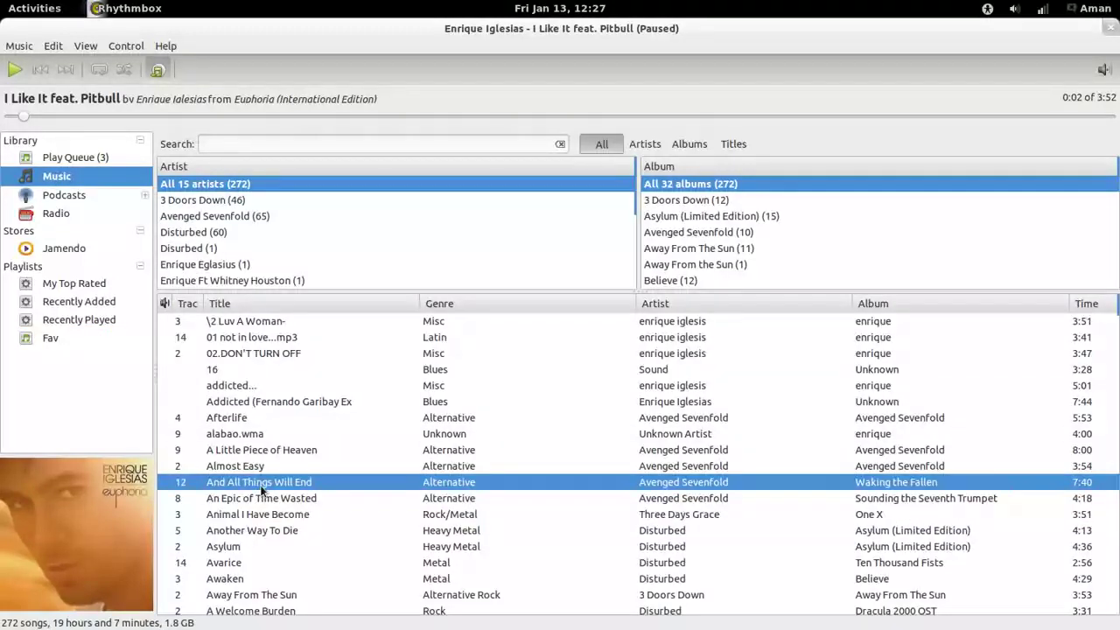
pyautogui.rightClick(259, 486)
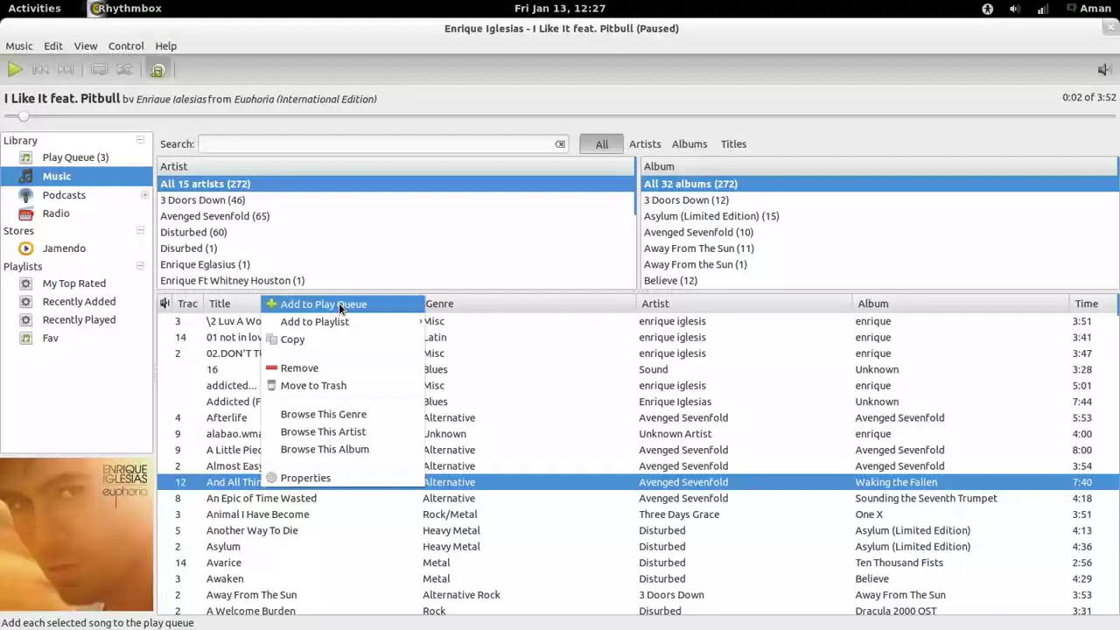
pyautogui.moveTo(353, 327)
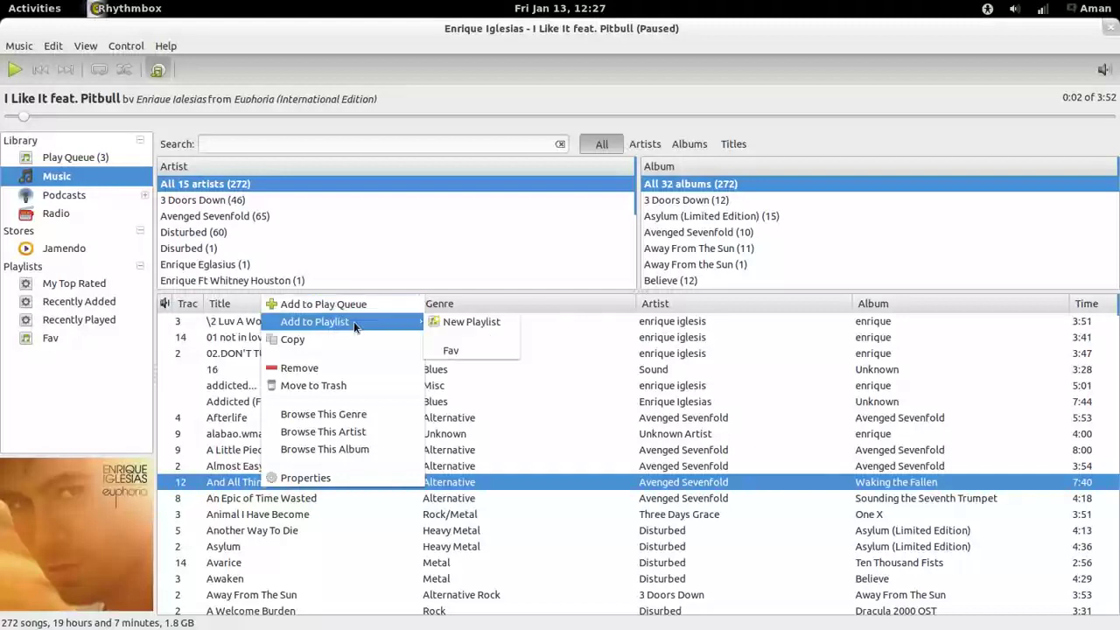
pyautogui.click(451, 350)
pyautogui.moveTo(284, 514); pyautogui.dragTo(52, 341)
pyautogui.moveTo(262, 563); pyautogui.dragTo(58, 341)
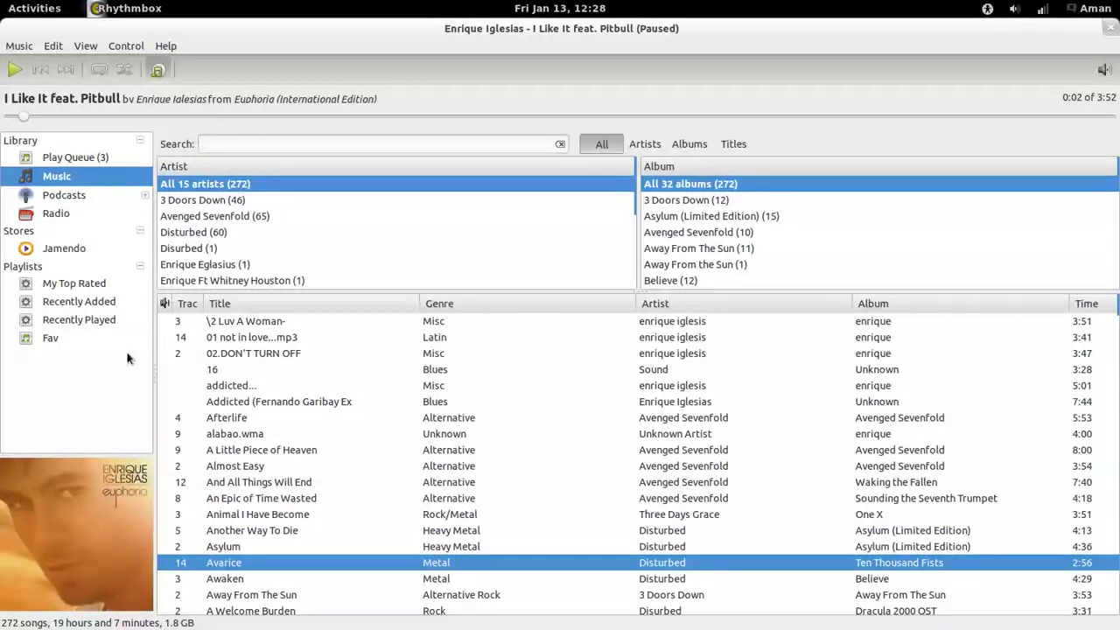
# - Open the properties of the song "Asylum", set its rating to three stars and close the properties
pyautogui.rightClick(242, 545)
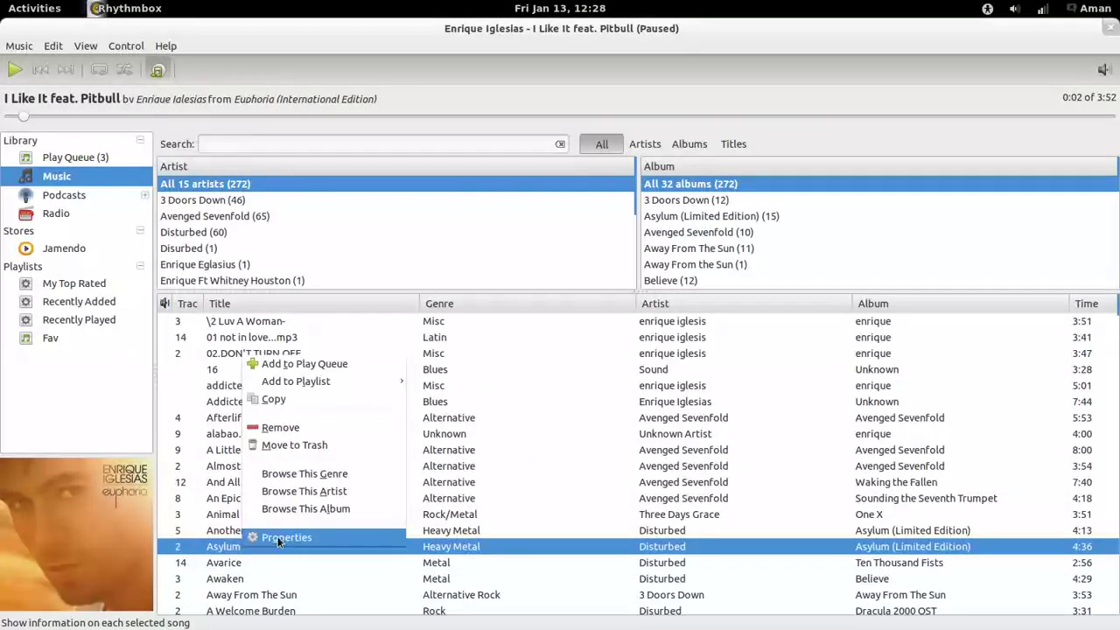
pyautogui.click(277, 537)
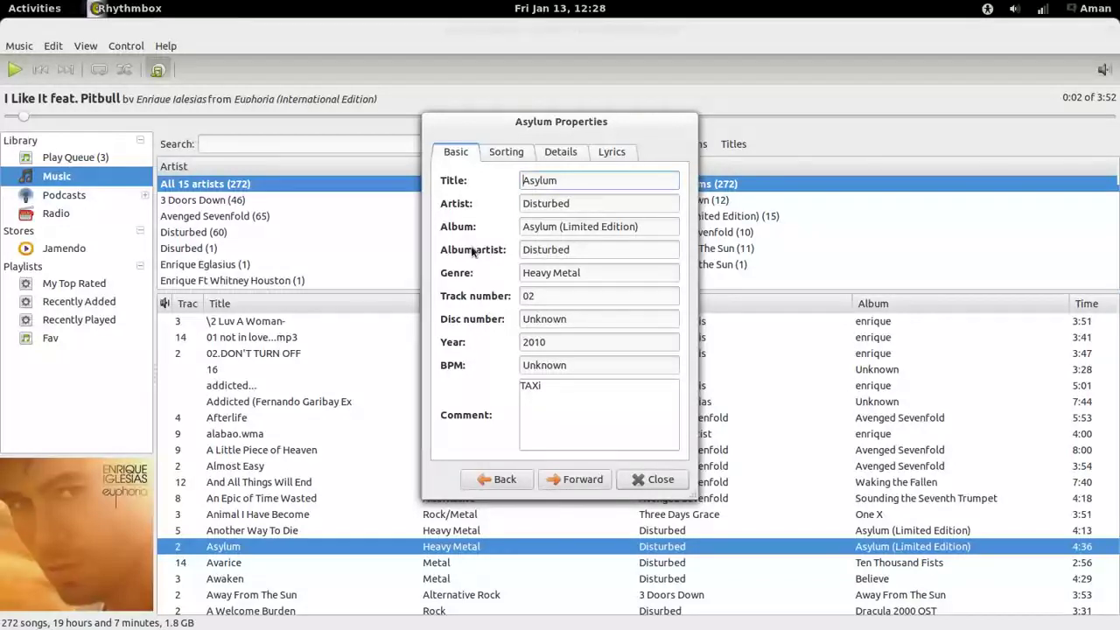
pyautogui.click(553, 151)
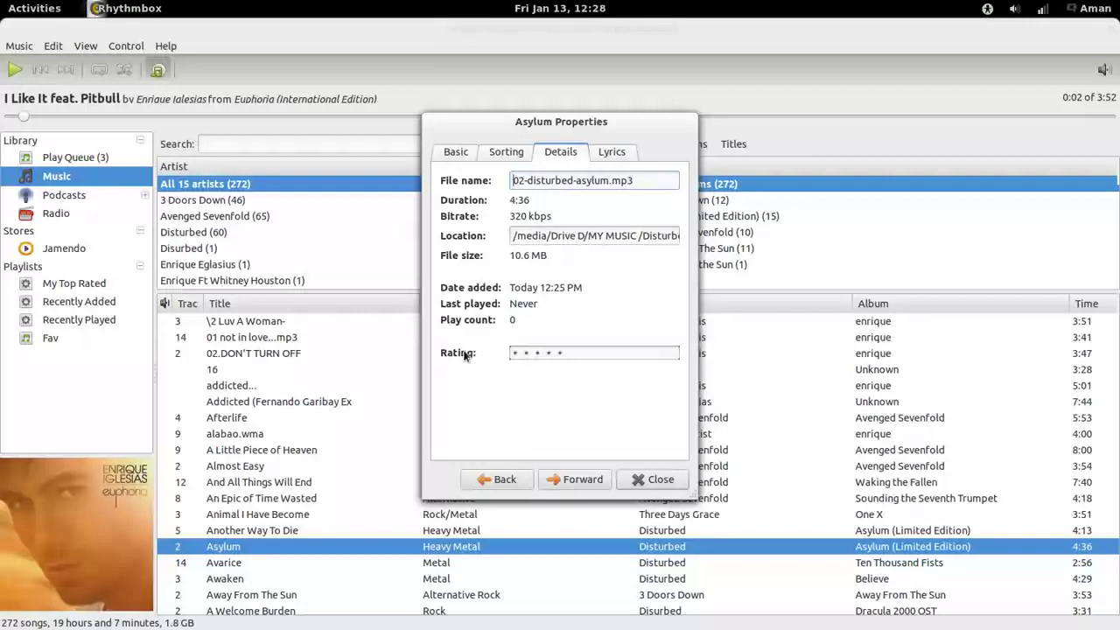
pyautogui.click(537, 352)
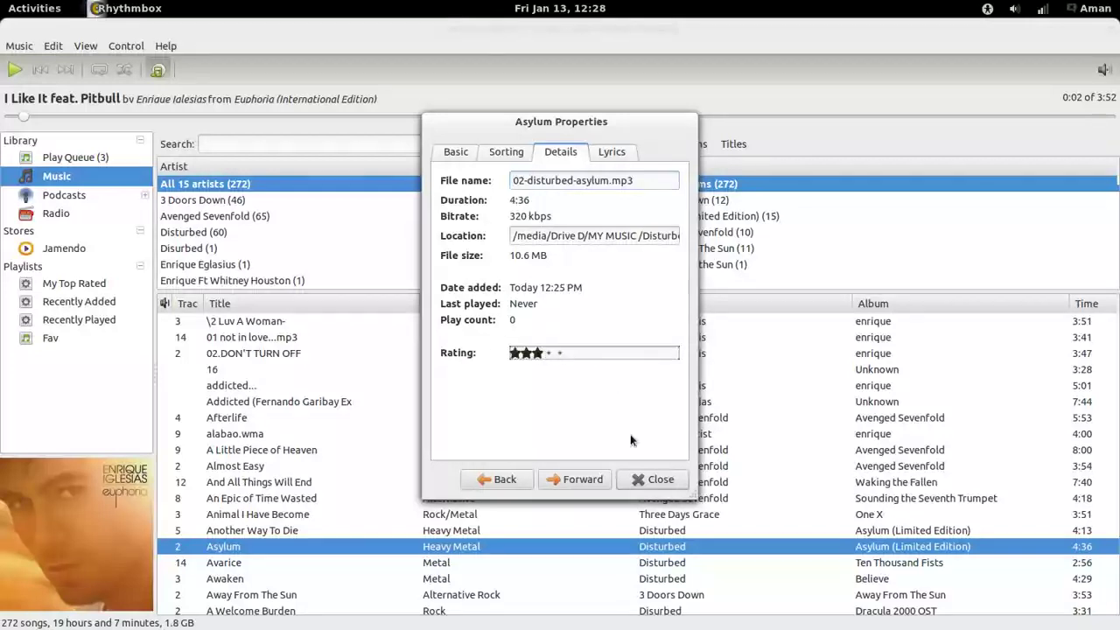
pyautogui.click(647, 479)
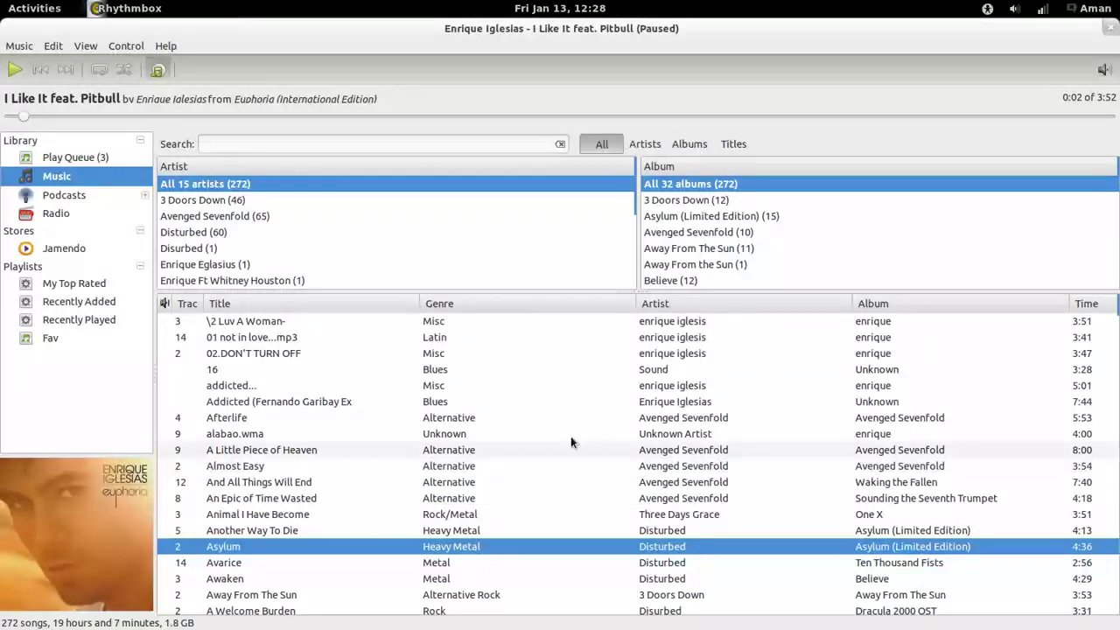
# - View the podcast and radio sections, opening and cancelling the new podcast feed and new internet radio station dialogs
pyautogui.click(93, 198)
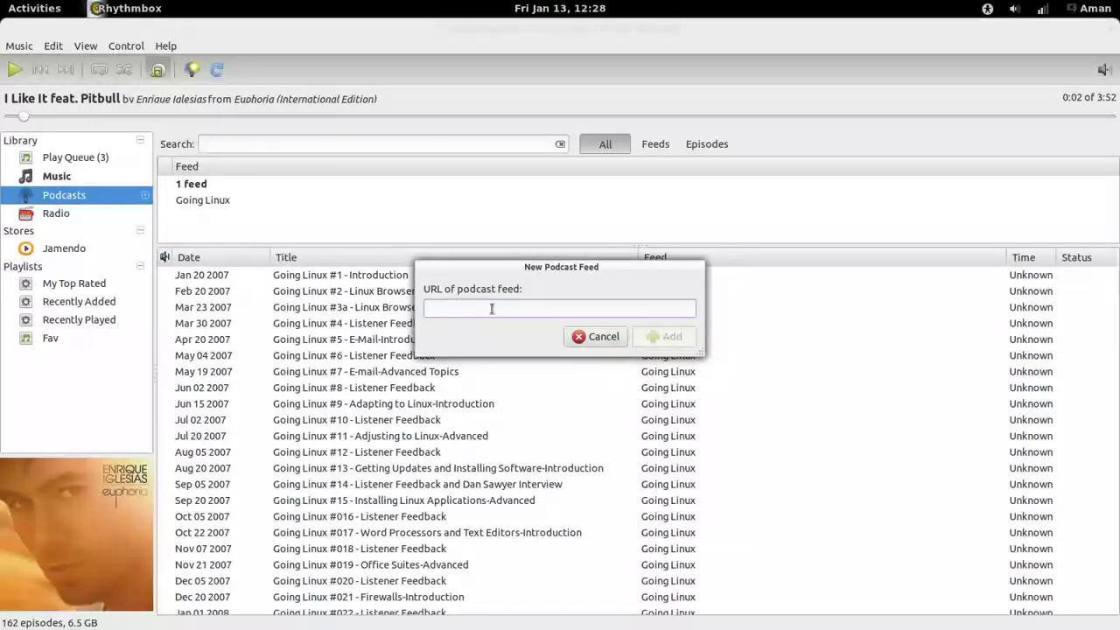
pyautogui.click(600, 336)
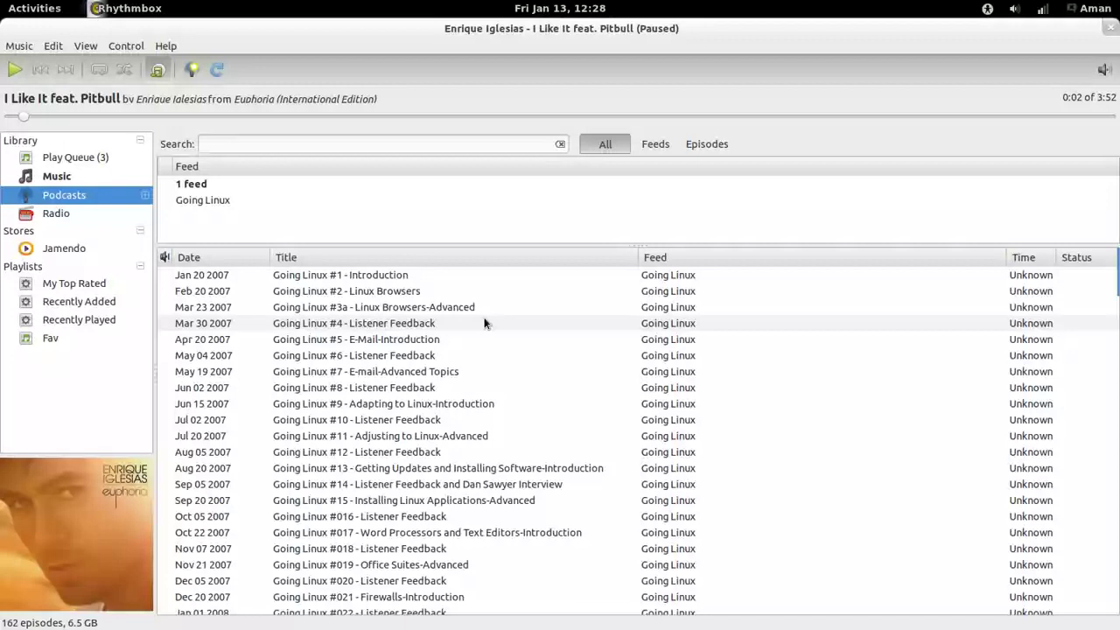
pyautogui.click(98, 210)
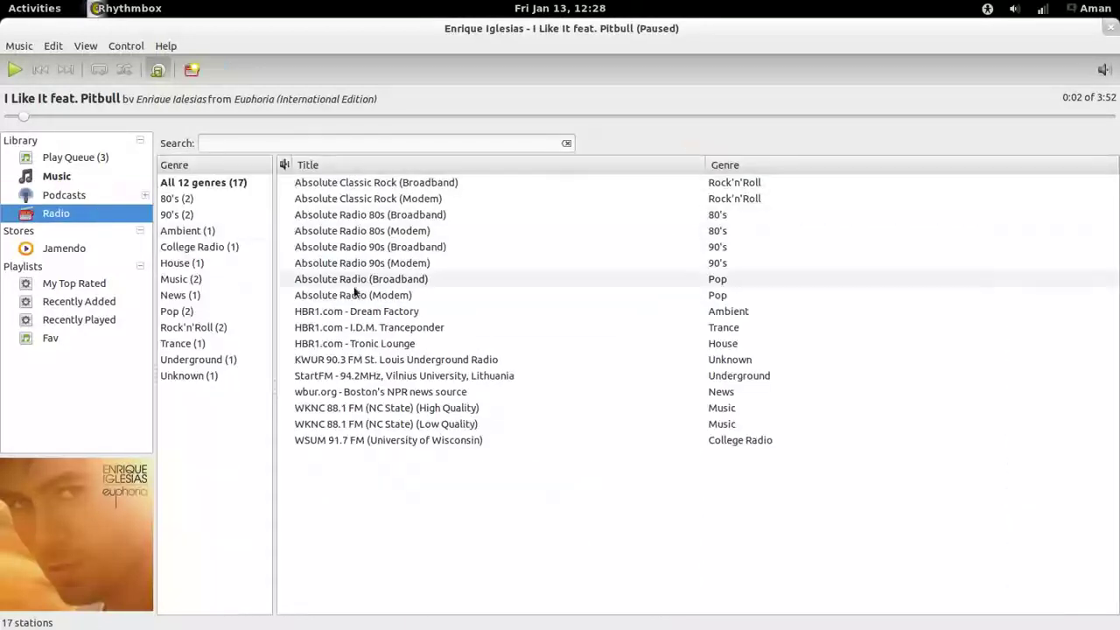
pyautogui.click(192, 70)
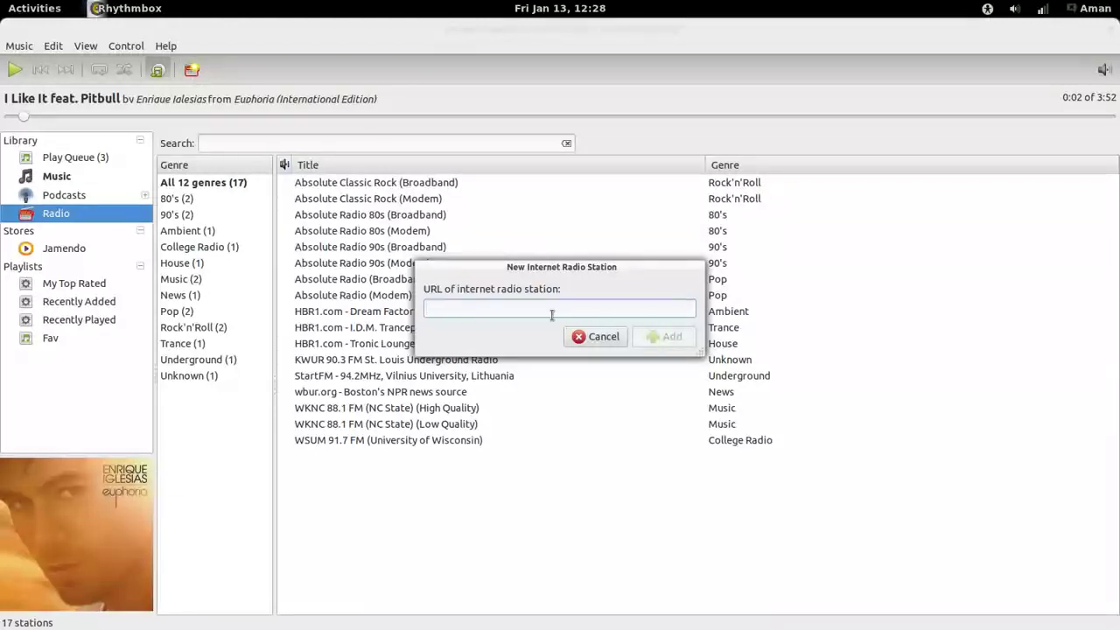
pyautogui.click(600, 336)
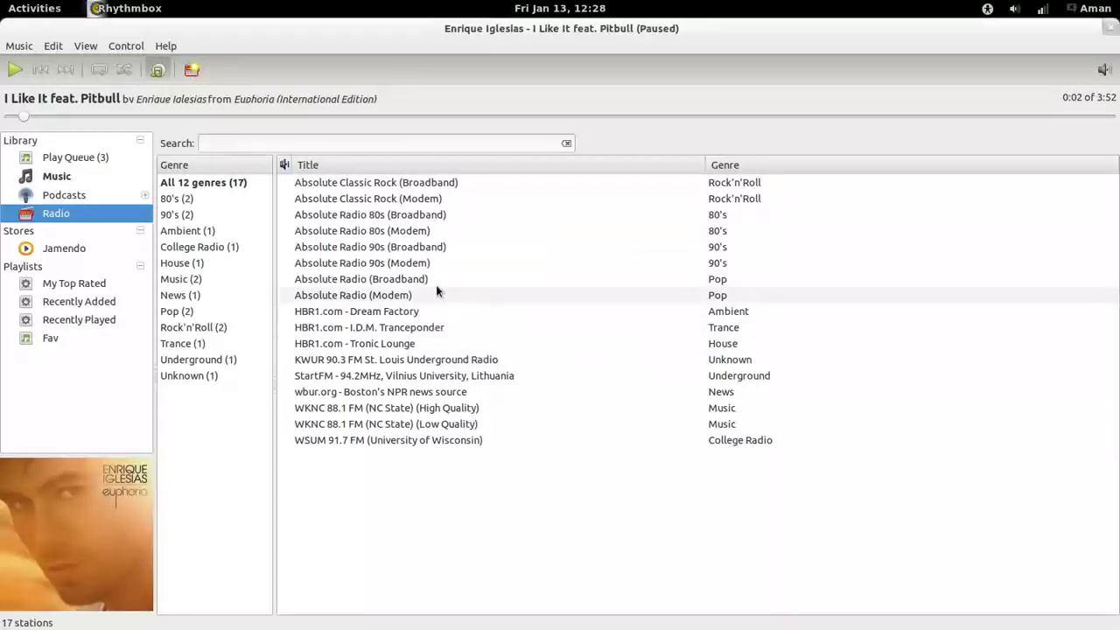
# - Open the plugin configuration and select the Audio CD Recorder plugin
pyautogui.click(53, 46)
pyautogui.click(75, 265)
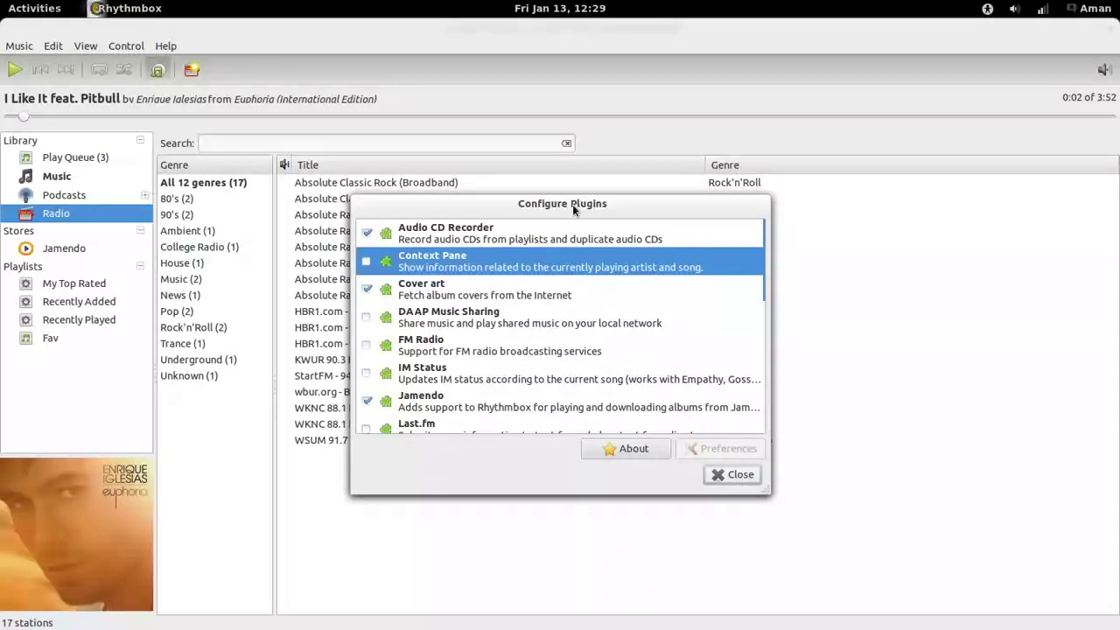
pyautogui.click(451, 236)
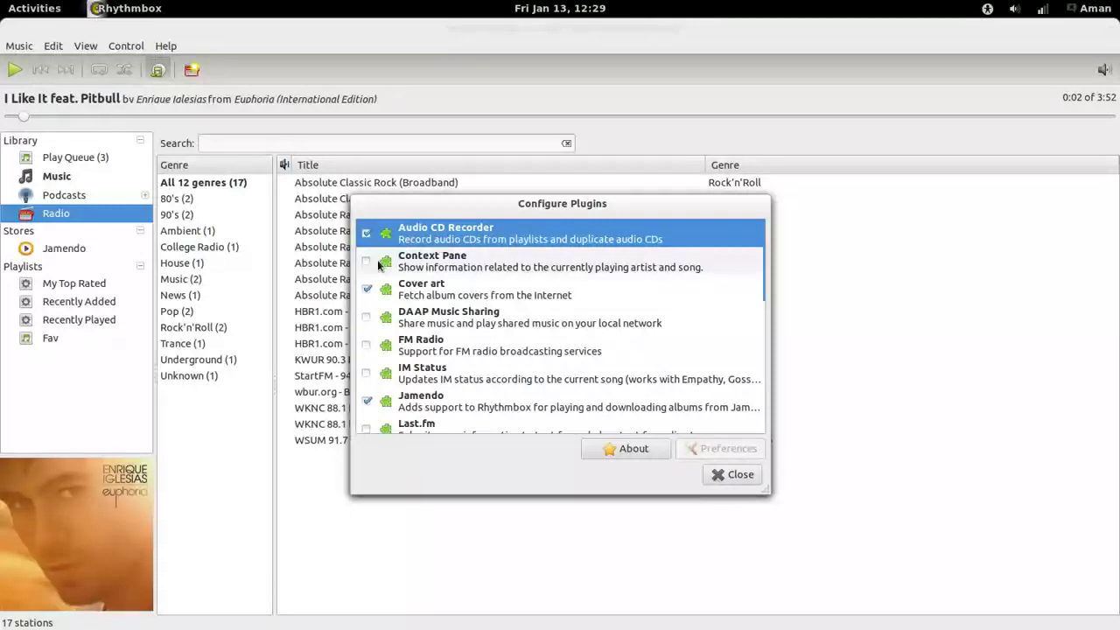
# - Play "Asylum" from the music library and enable the Context Pane plugin, keeping its pane uncovered
pyautogui.click(56, 176)
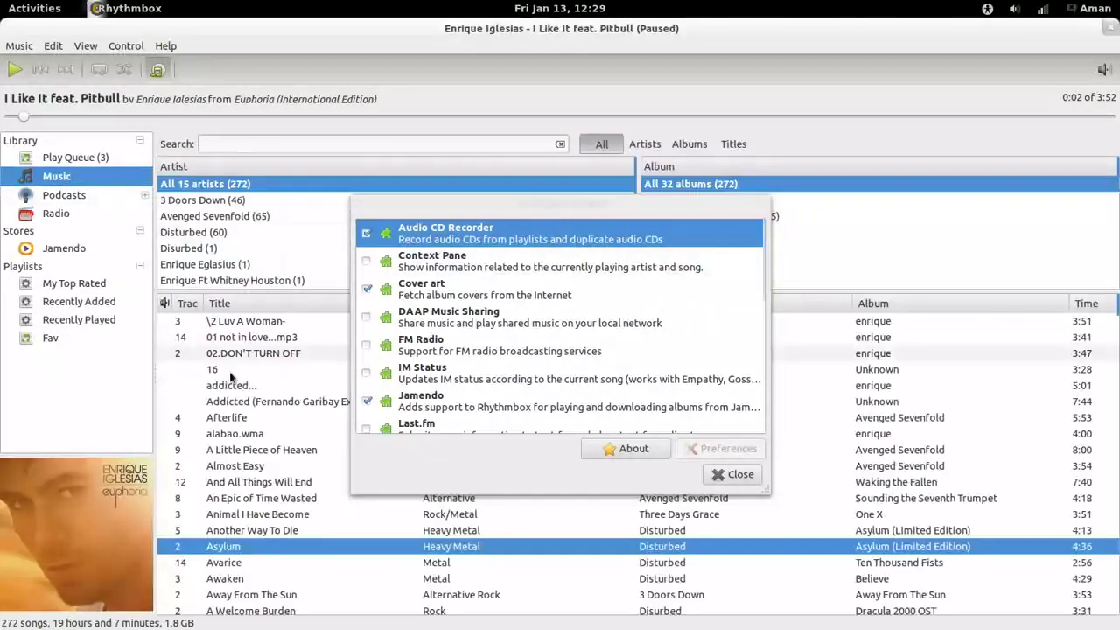
pyautogui.doubleClick(252, 546)
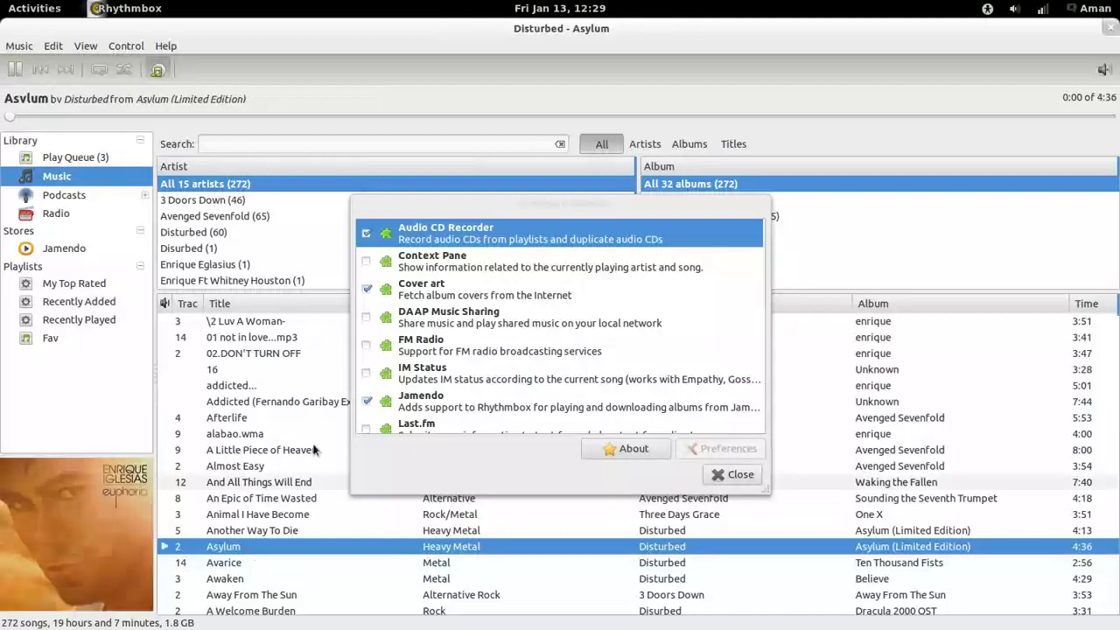
pyautogui.click(367, 261)
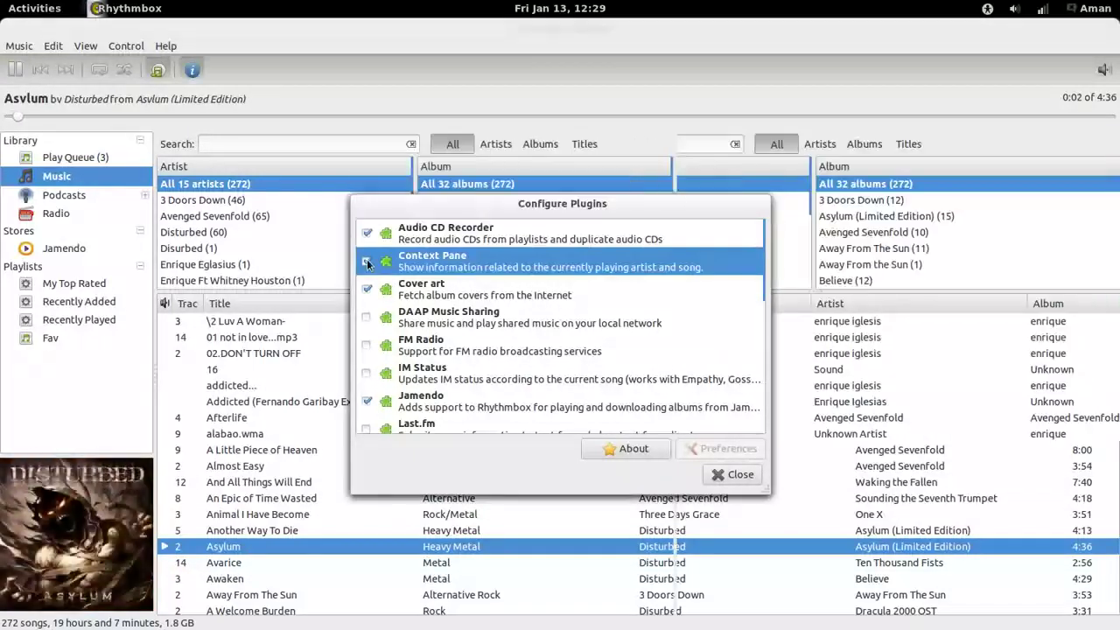
pyautogui.moveTo(439, 207); pyautogui.dragTo(263, 208)
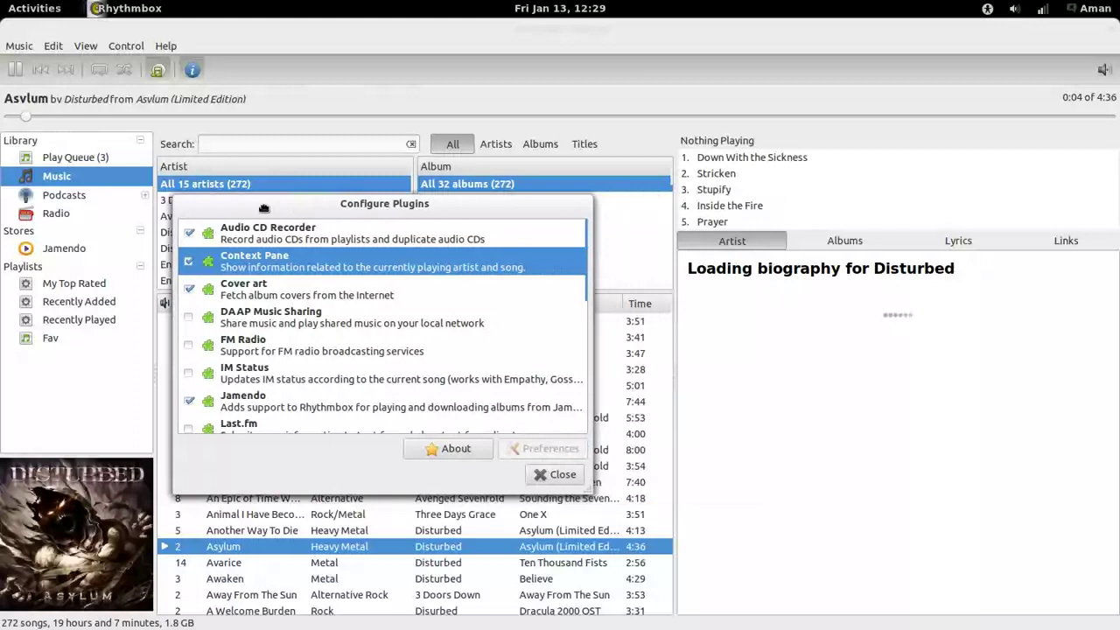
# - Look at the albums and artist information for Disturbed in the context pane
pyautogui.click(825, 245)
pyautogui.click(825, 245)
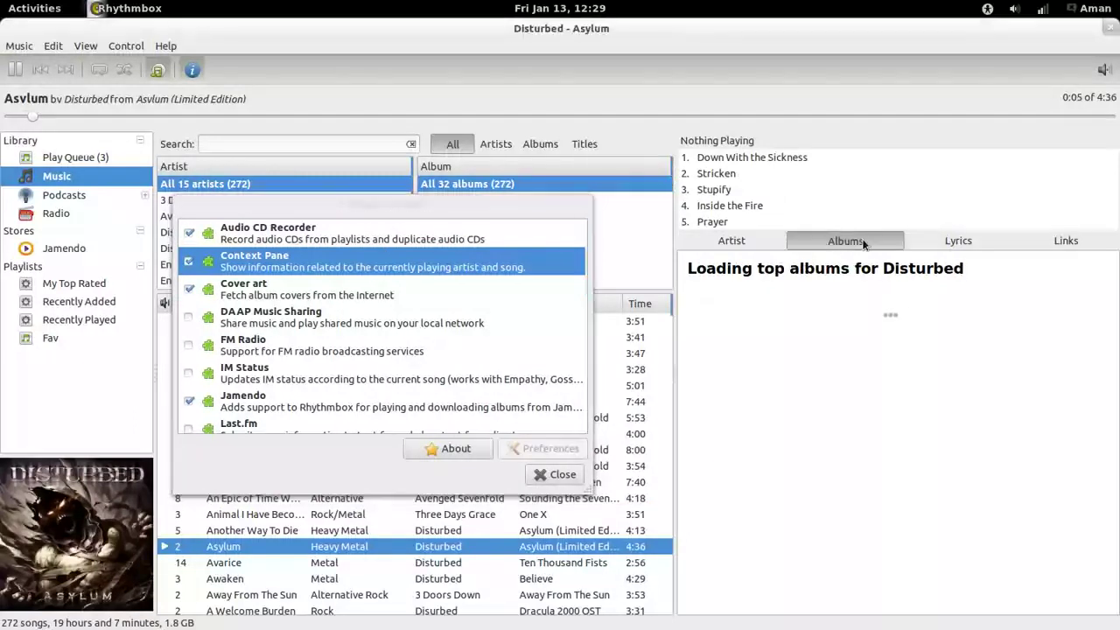
pyautogui.click(715, 240)
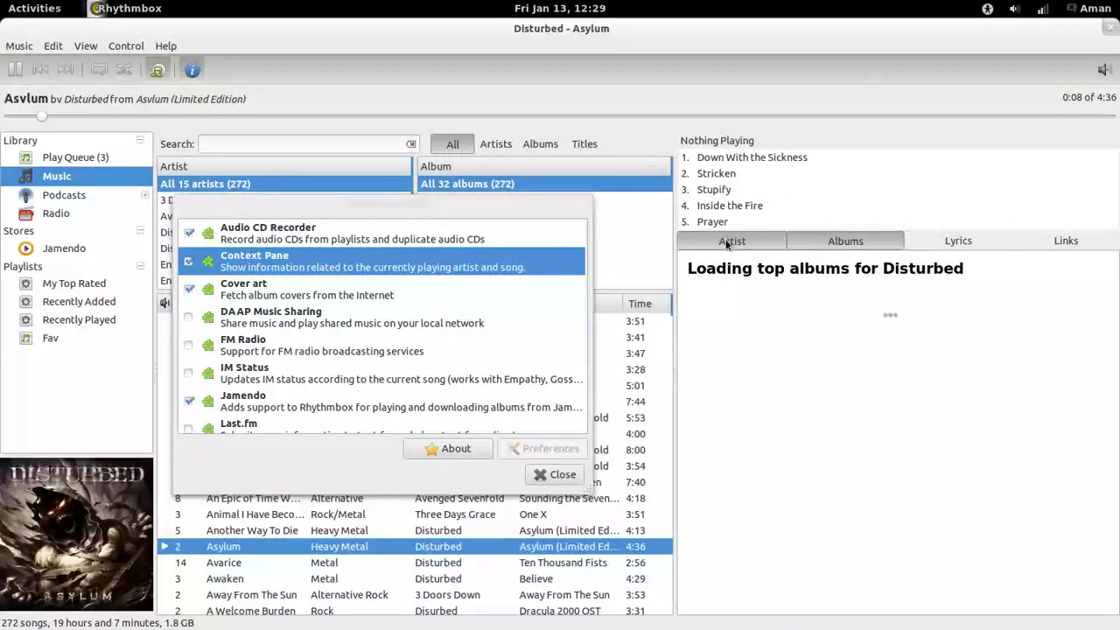
# - Disable the Context Pane plugin and pause the playing song
pyautogui.click(188, 261)
pyautogui.click(15, 69)
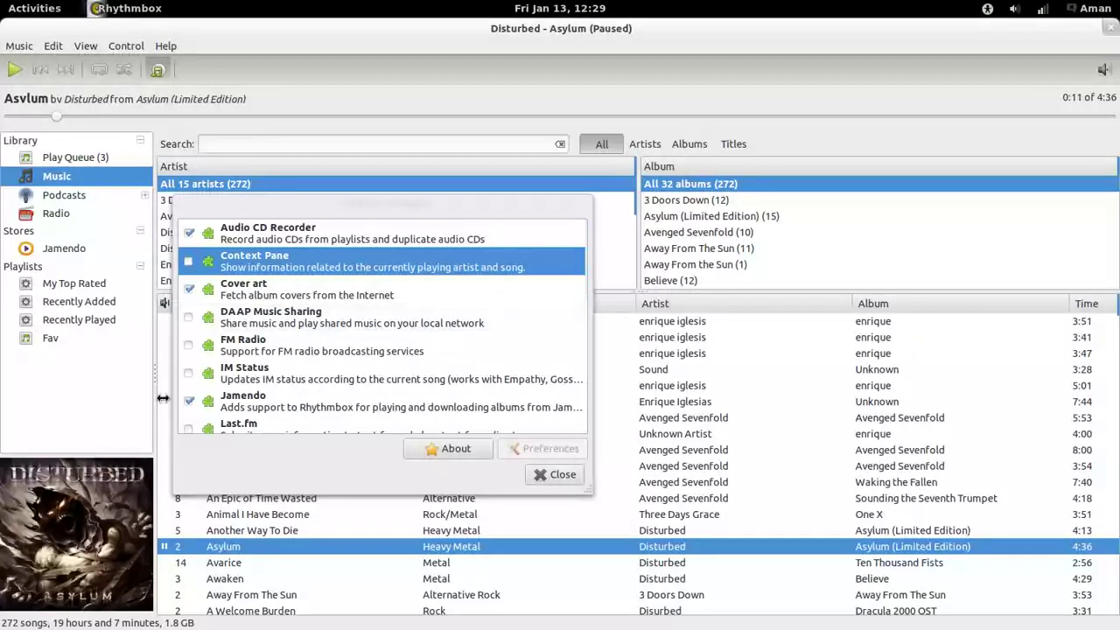
# - Select the Jamendo plugin and view the Jamendo store page, moving the plugin dialog aside
pyautogui.scroll(-1, 262, 375)
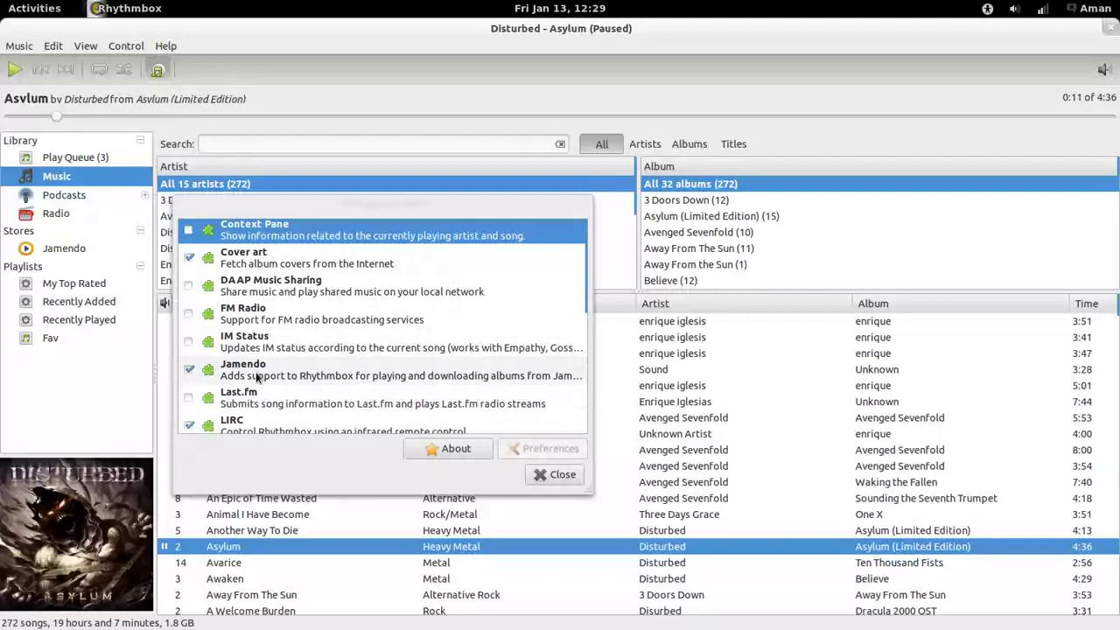
pyautogui.click(257, 377)
pyautogui.click(79, 248)
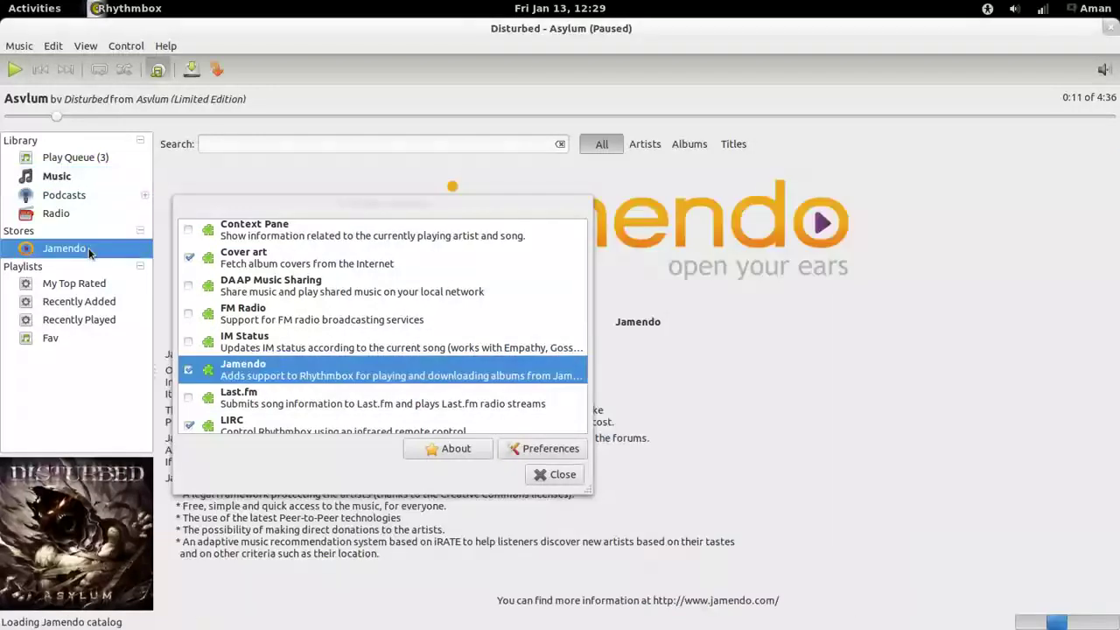
pyautogui.moveTo(216, 215); pyautogui.dragTo(651, 281)
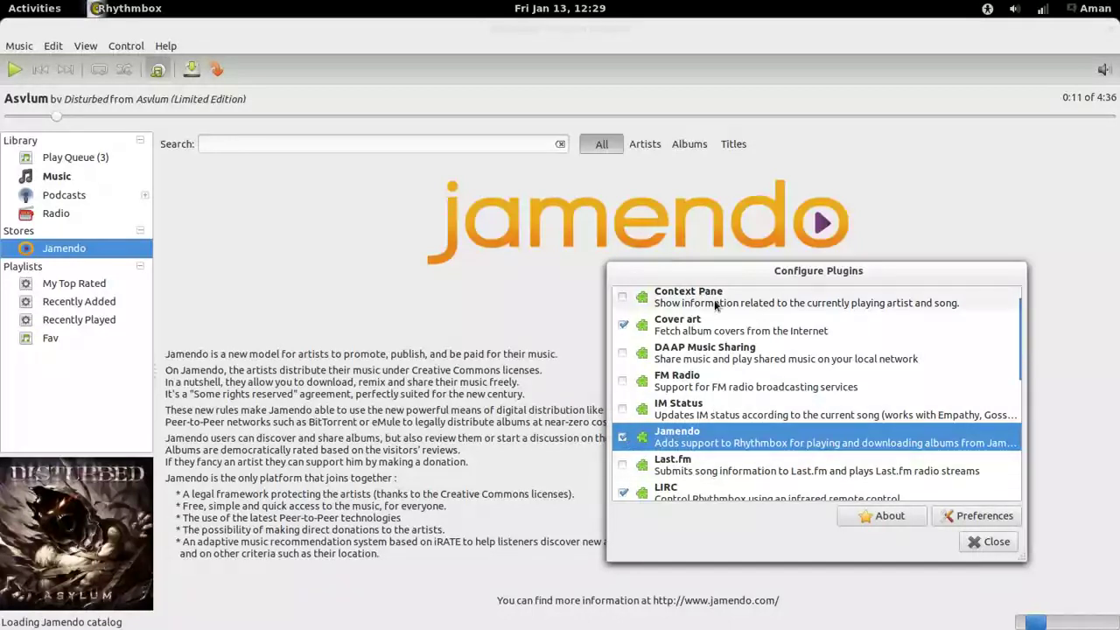
pyautogui.moveTo(720, 272); pyautogui.dragTo(554, 188)
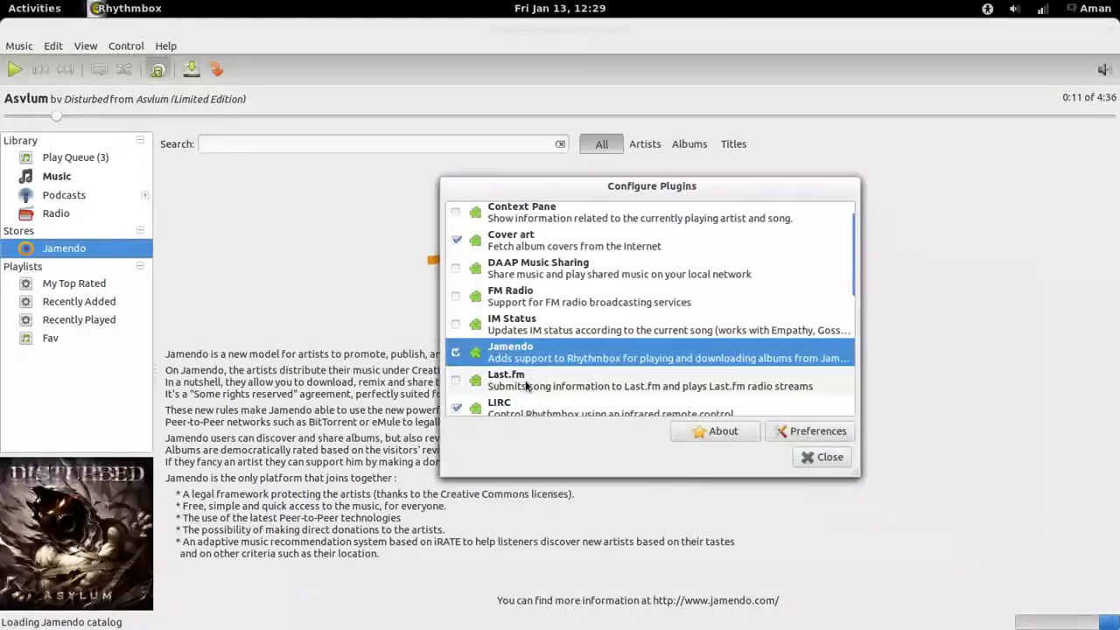
# - Enable the Last.fm plugin and open the Last.fm page, moving the plugin dialog out of the way
pyautogui.click(456, 382)
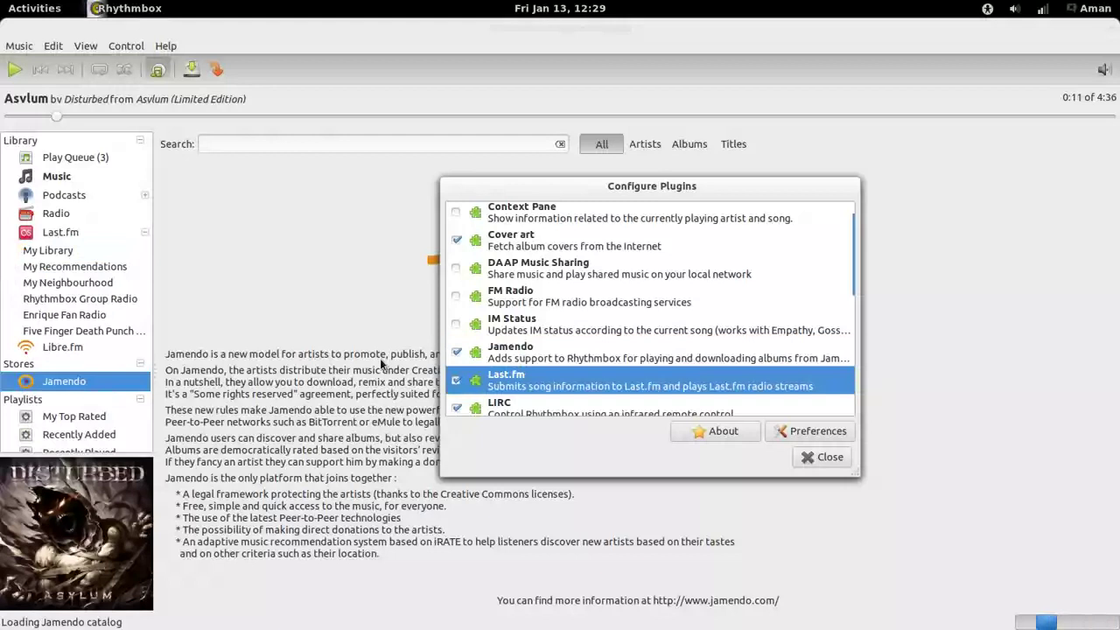
pyautogui.click(52, 234)
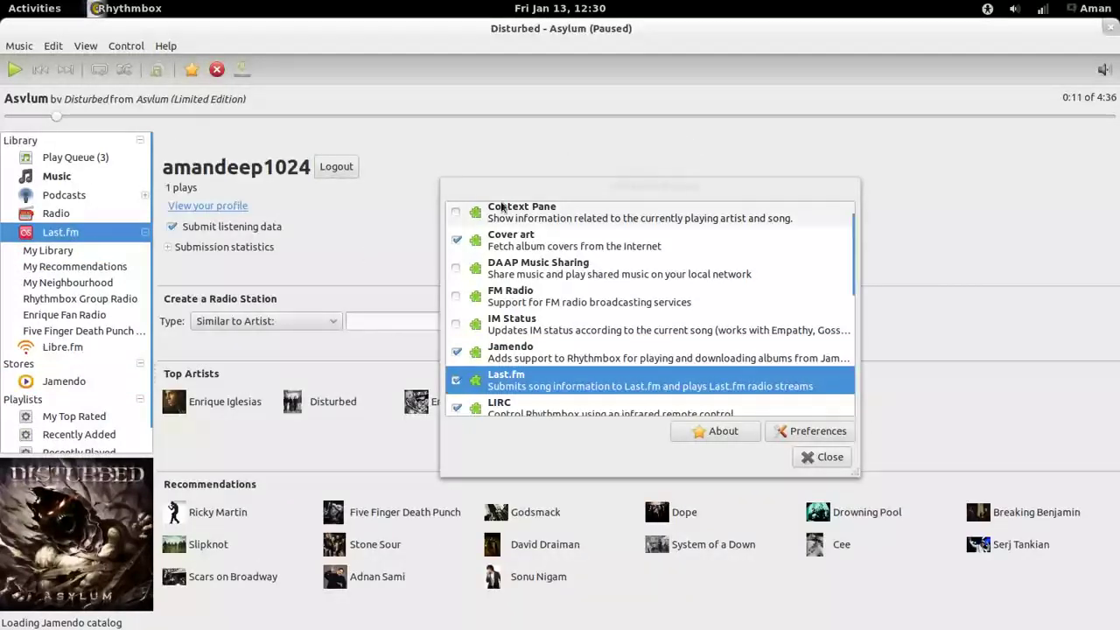
pyautogui.moveTo(510, 188); pyautogui.dragTo(465, 135)
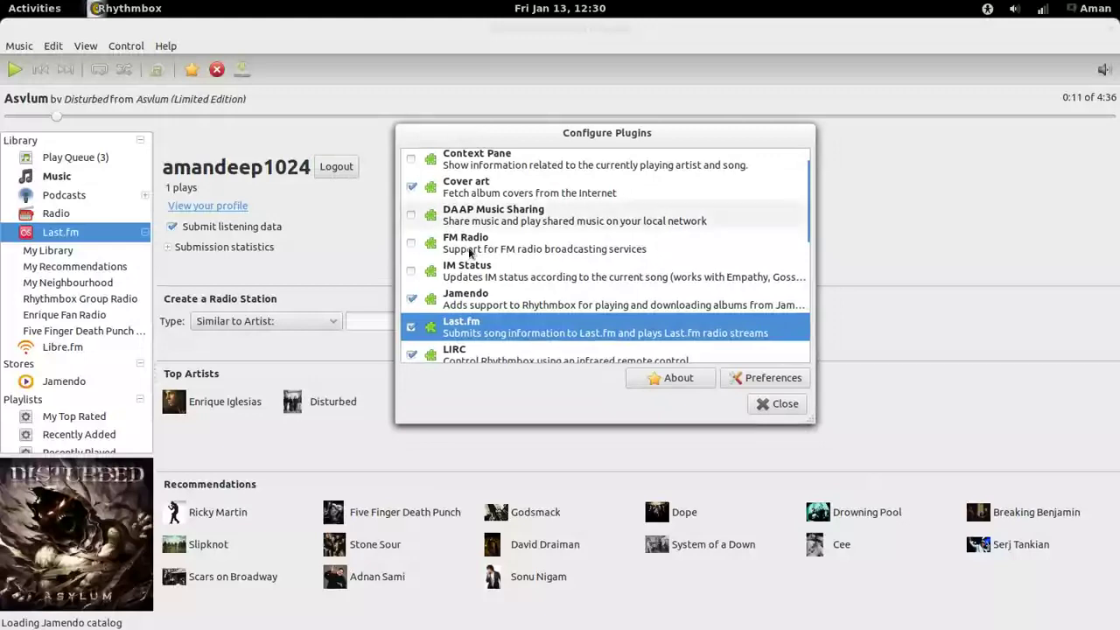
# - Disable the Last.fm plugin and select the LIRC plugin in the plugin list
pyautogui.click(411, 330)
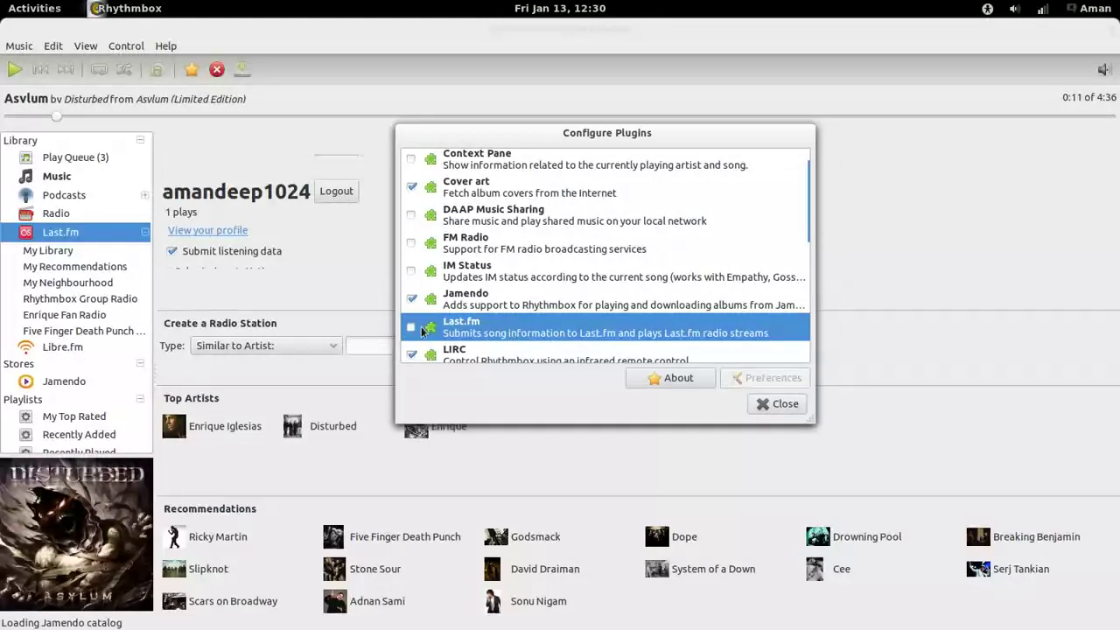
pyautogui.scroll(-1, 447, 336)
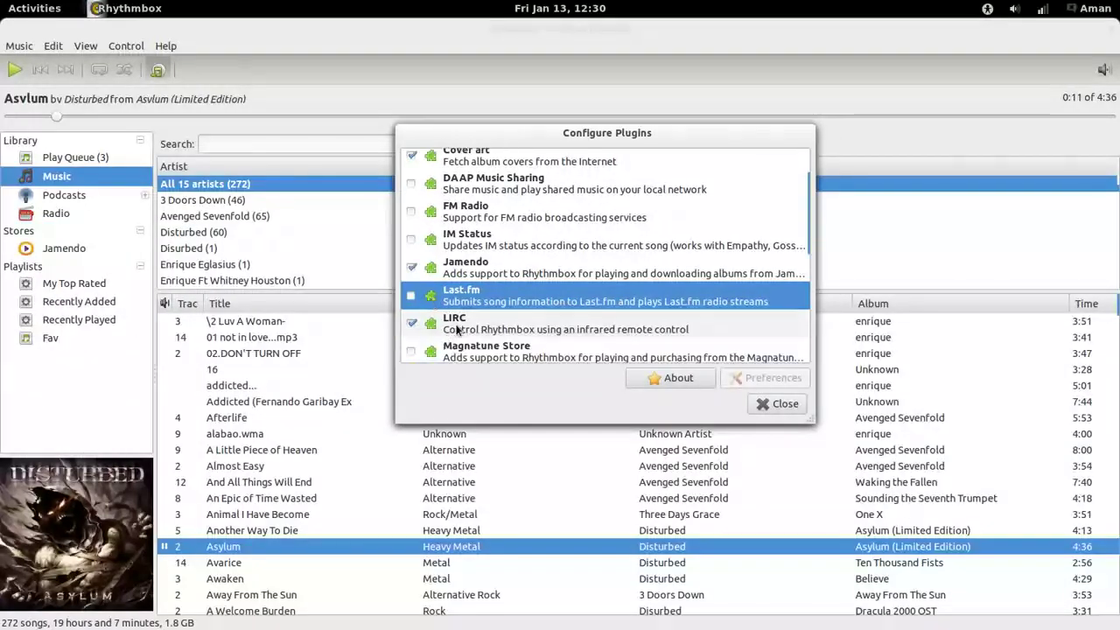
pyautogui.click(462, 329)
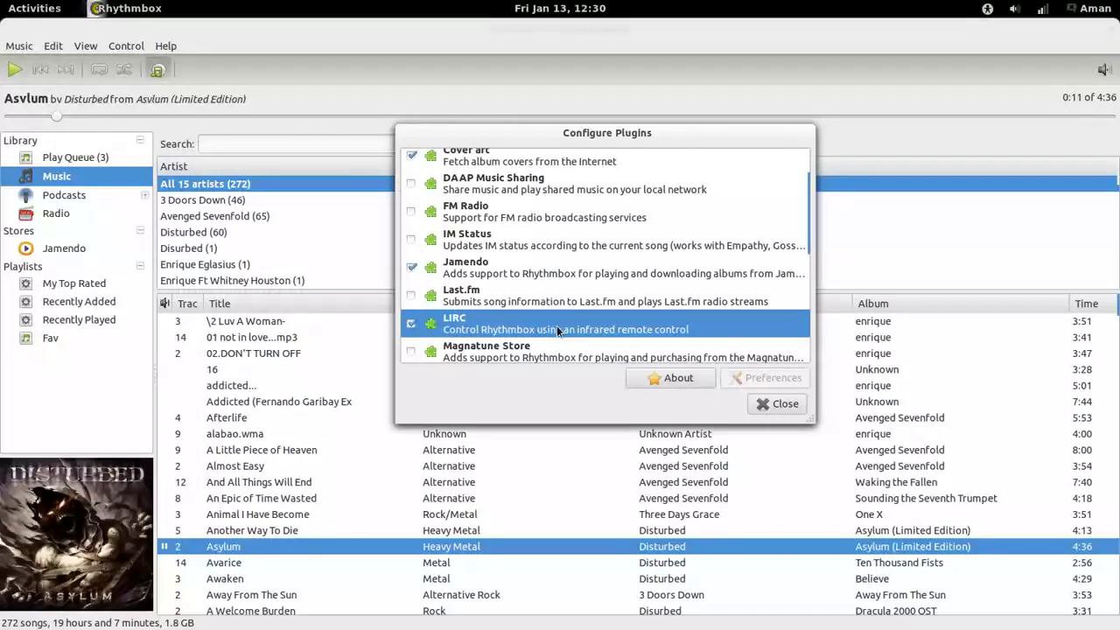
# - Find the Song Lyrics plugin in the plugin list and open its preferences
pyautogui.scroll(-1, 557, 330)
pyautogui.scroll(-1, 501, 323)
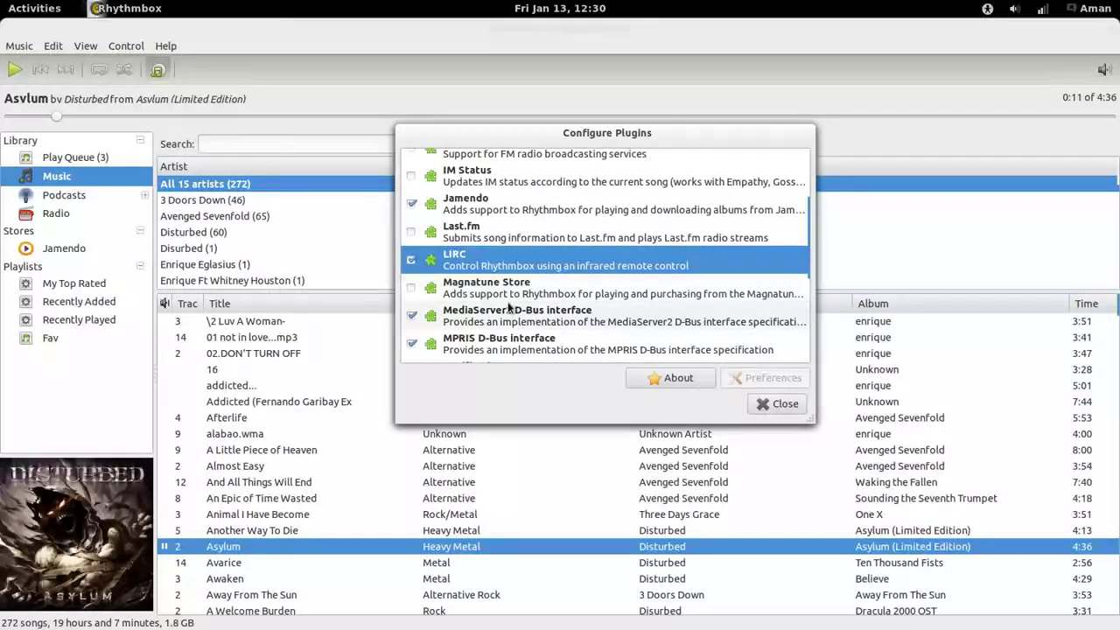
pyautogui.scroll(-1, 508, 306)
pyautogui.scroll(-1, 472, 302)
pyautogui.scroll(-1, 483, 320)
pyautogui.scroll(-1, 486, 320)
pyautogui.scroll(-3, 494, 315)
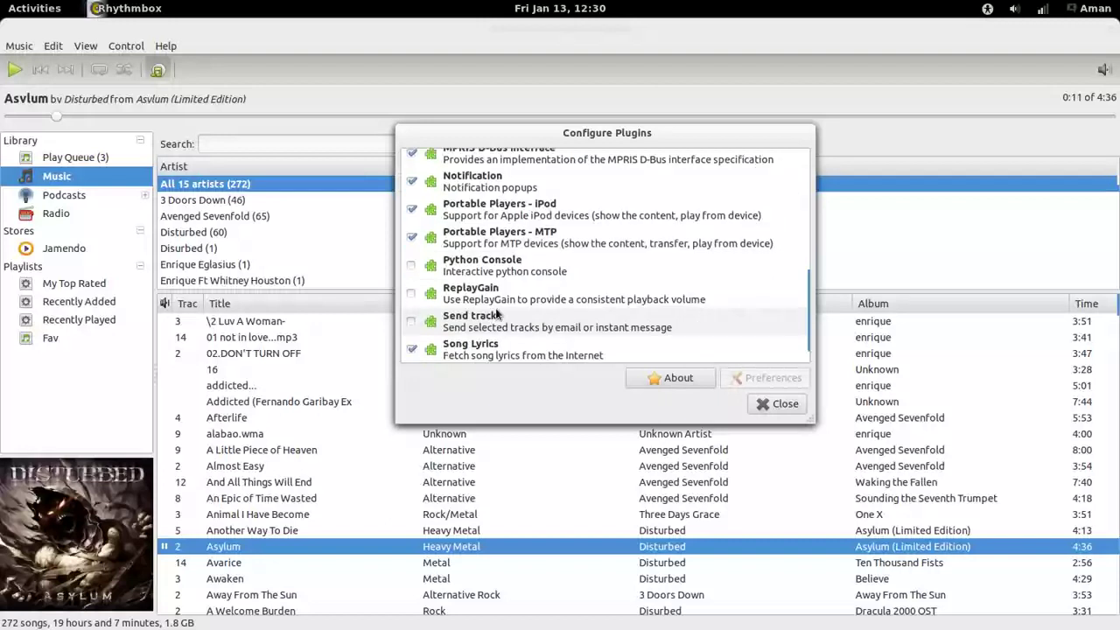
pyautogui.scroll(-1, 495, 315)
pyautogui.click(488, 326)
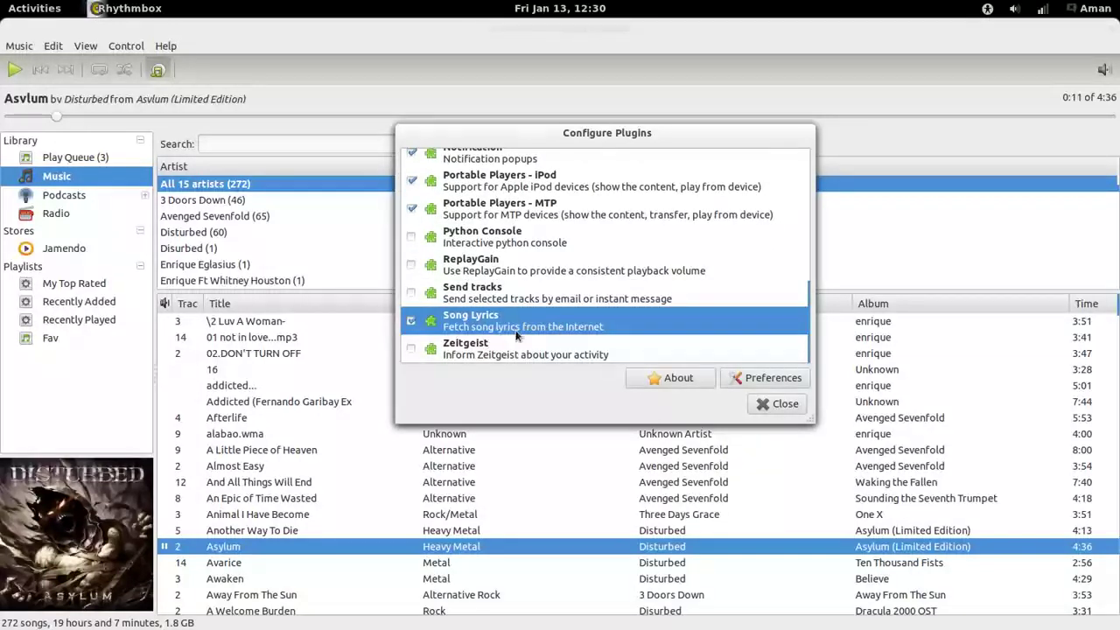
pyautogui.click(753, 377)
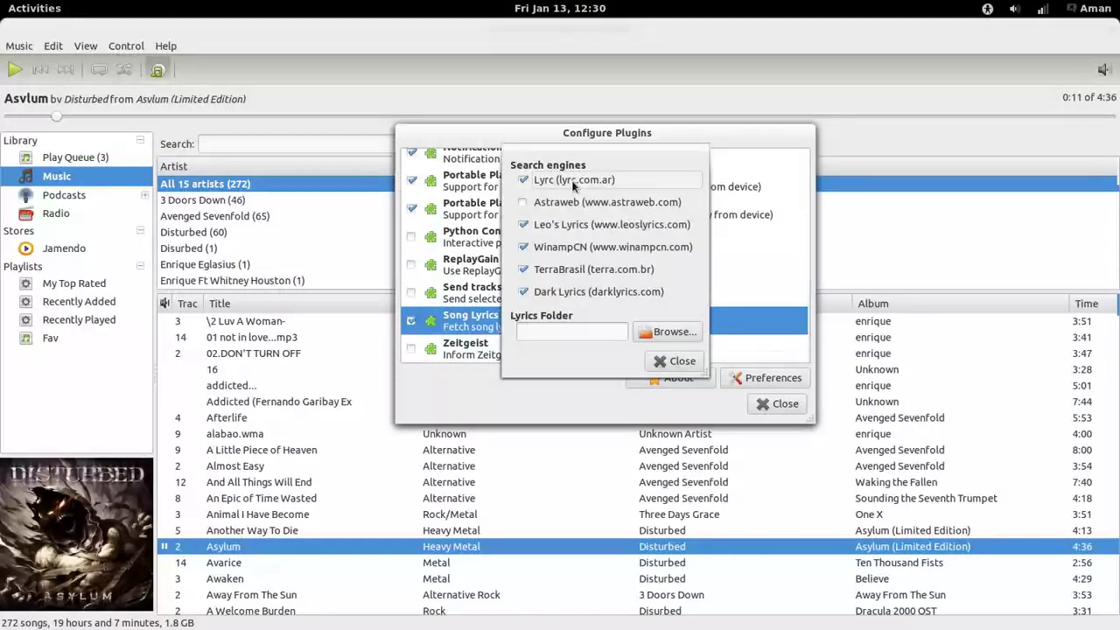
# - Turn off WinampCN as a lyrics search engine, keep Leo's Lyrics enabled, and close the lyrics preferences and the plugin dialog
pyautogui.click(561, 255)
pyautogui.click(566, 235)
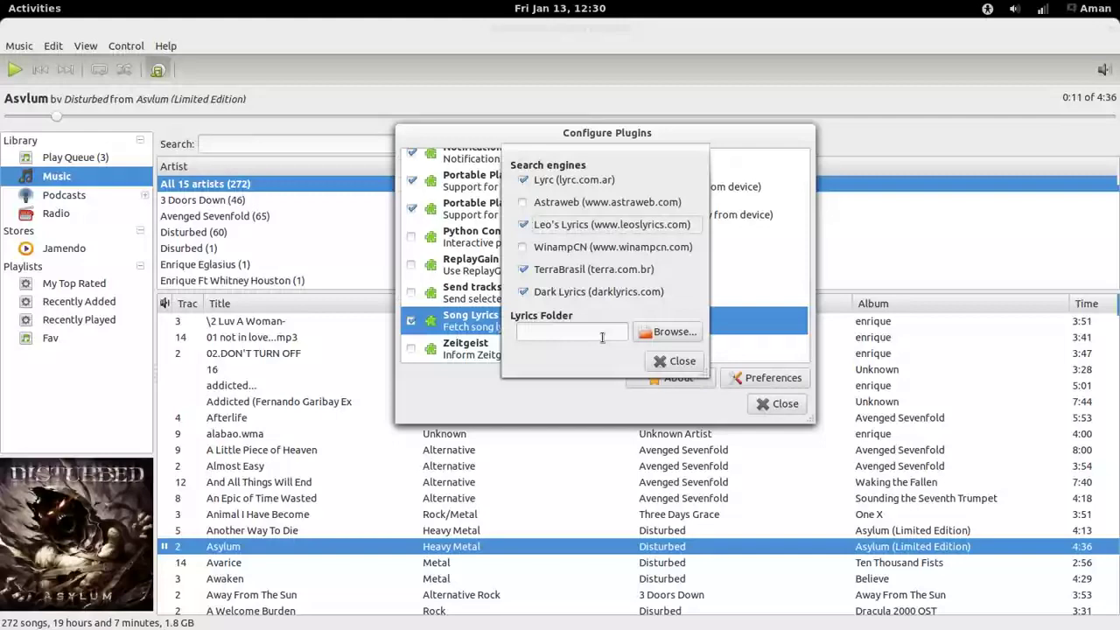
pyautogui.click(672, 361)
pyautogui.click(776, 403)
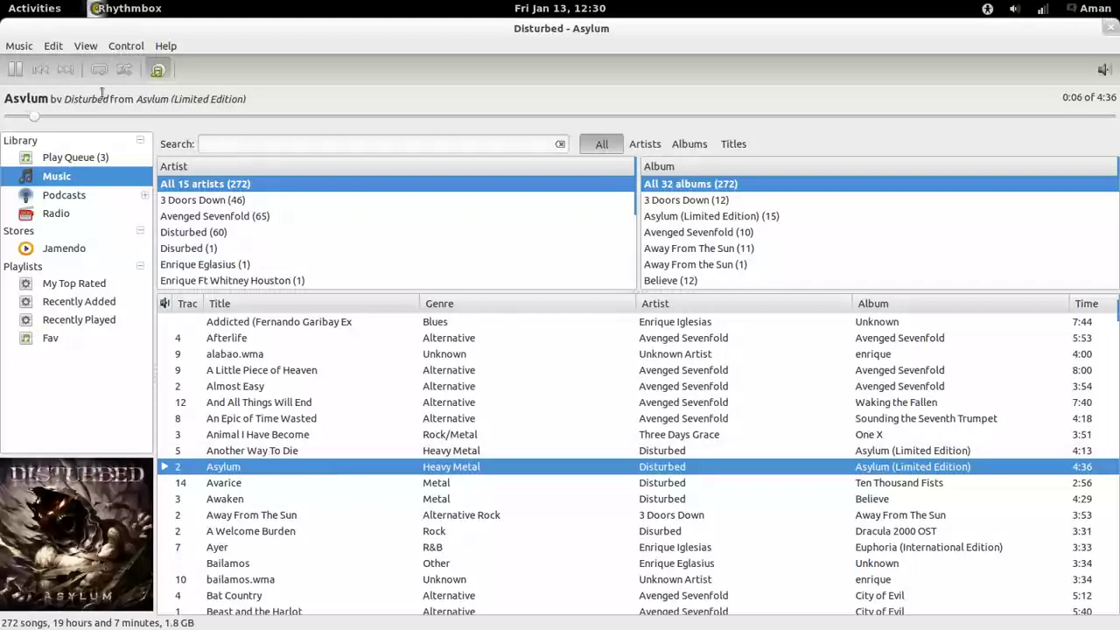
# - View the song lyrics of the playing song Asylum, moving the lyrics window aside before closing it
pyautogui.click(98, 51)
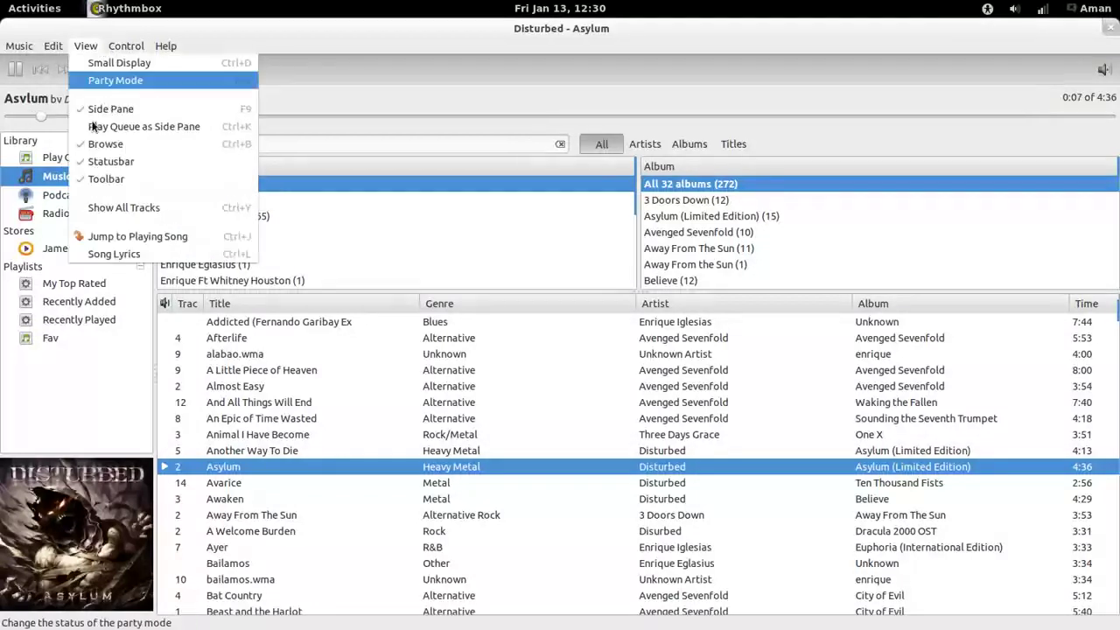
pyautogui.click(110, 255)
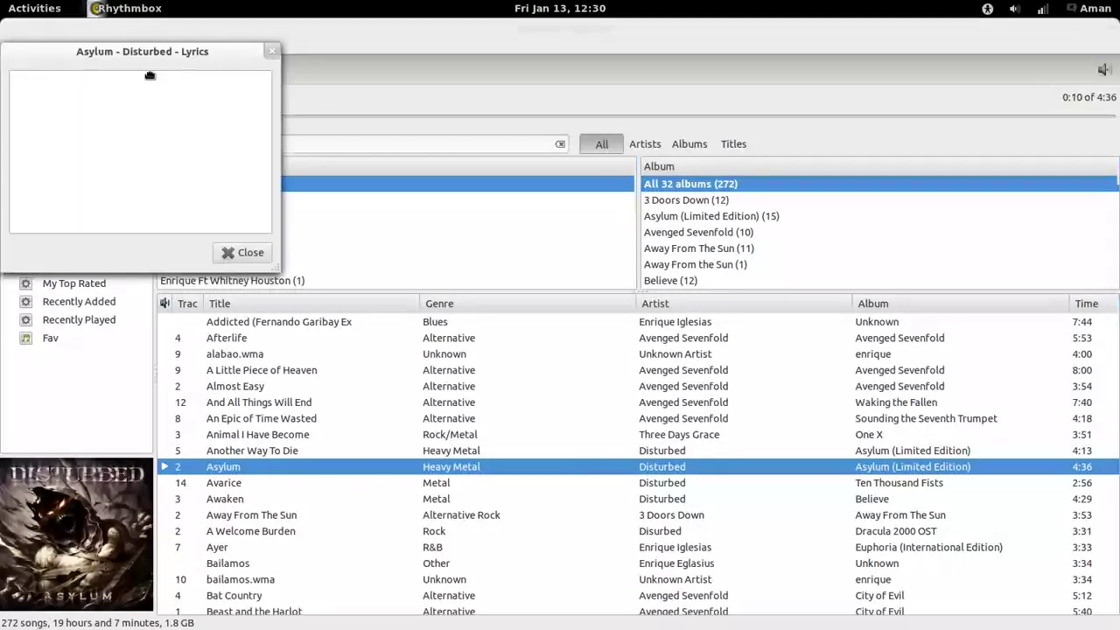
pyautogui.moveTo(143, 63); pyautogui.dragTo(251, 181)
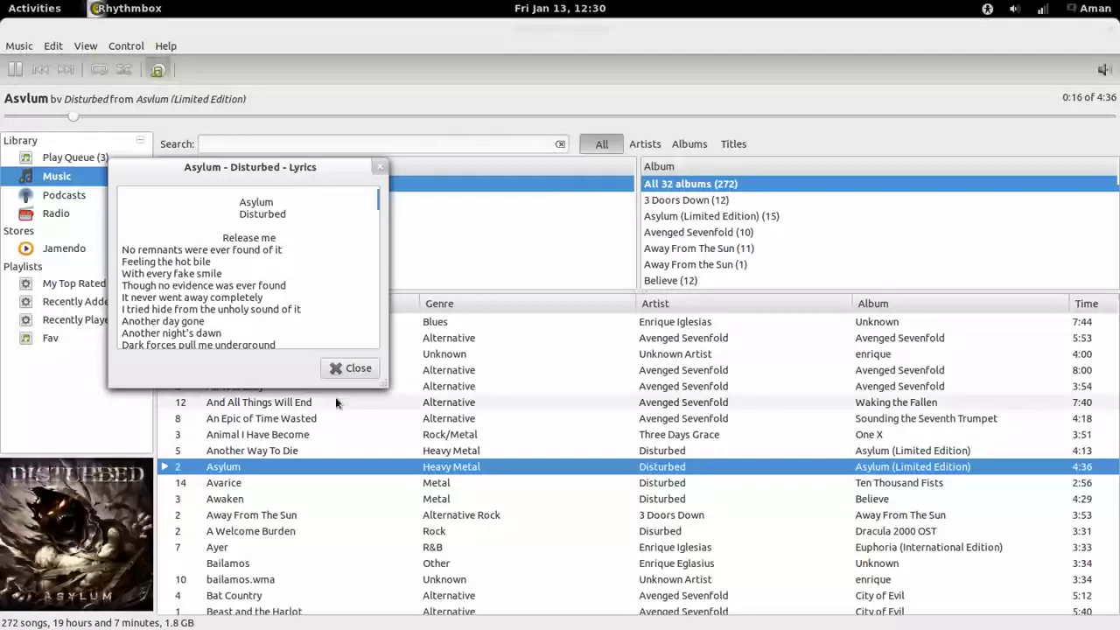
pyautogui.click(353, 368)
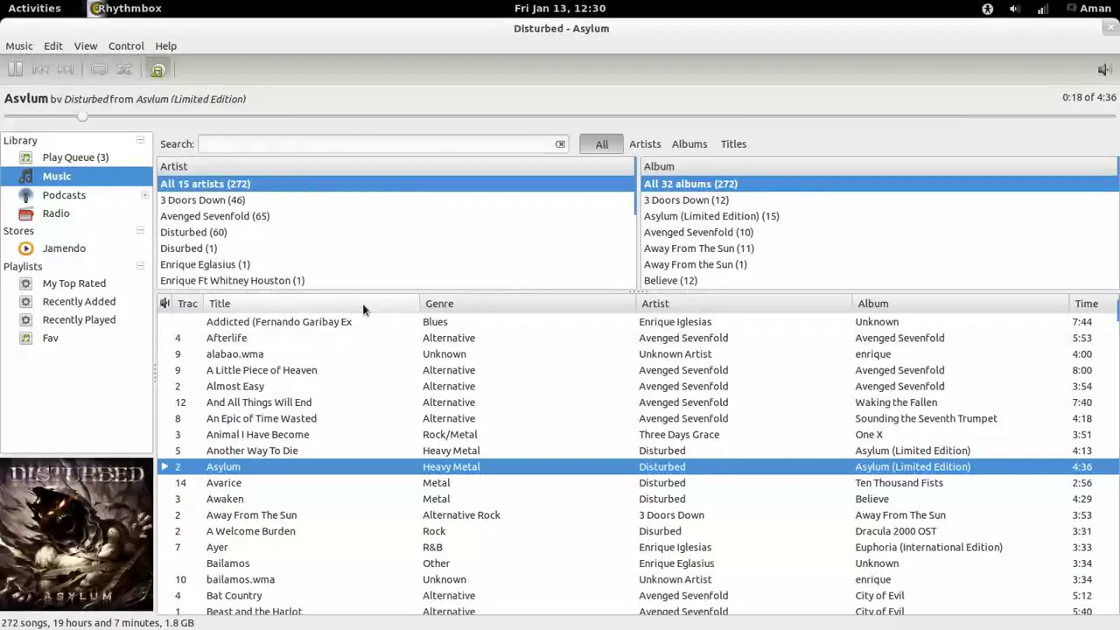
# - Bring up the Asylum lyrics window once more, close it, and pause the song
pyautogui.hotkey('ctrl', 'l')
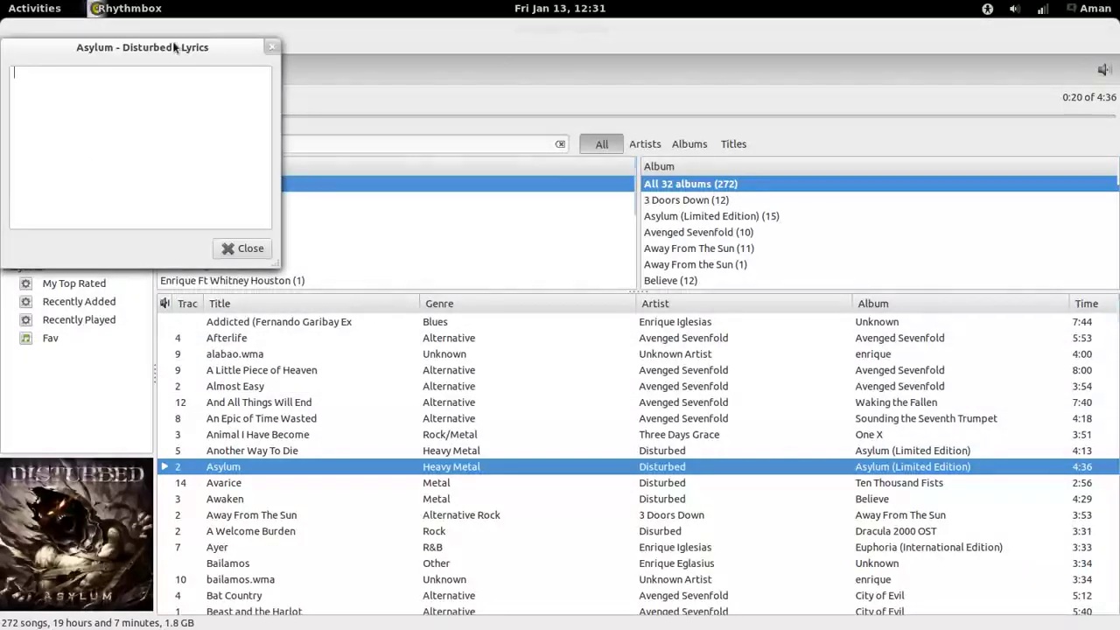
pyautogui.moveTo(172, 42); pyautogui.dragTo(377, 122)
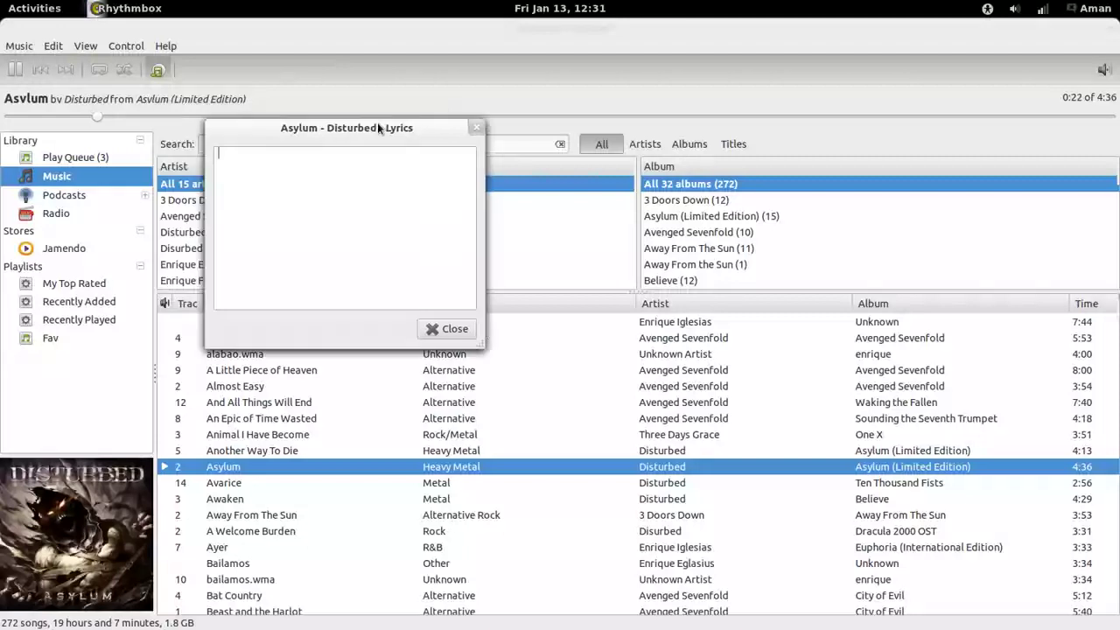
pyautogui.press('Escape')
pyautogui.hotkey('ctrl', 'space')
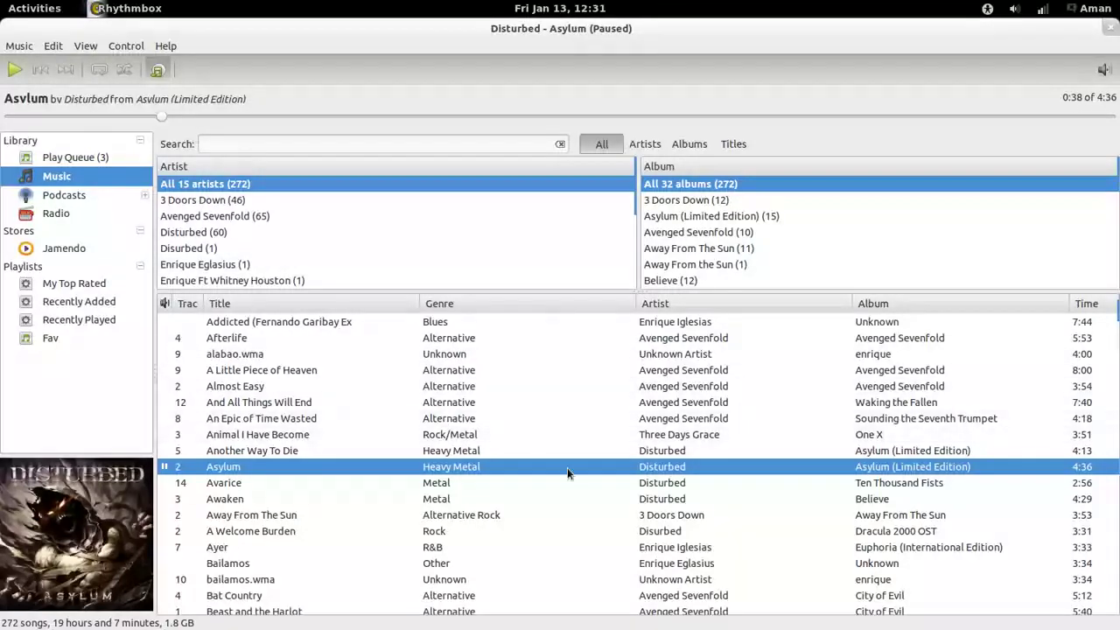
# - Restore the maximized player window to a smaller size, try its message tray icon, and place the window near mid-desktop
pyautogui.doubleClick(523, 28)
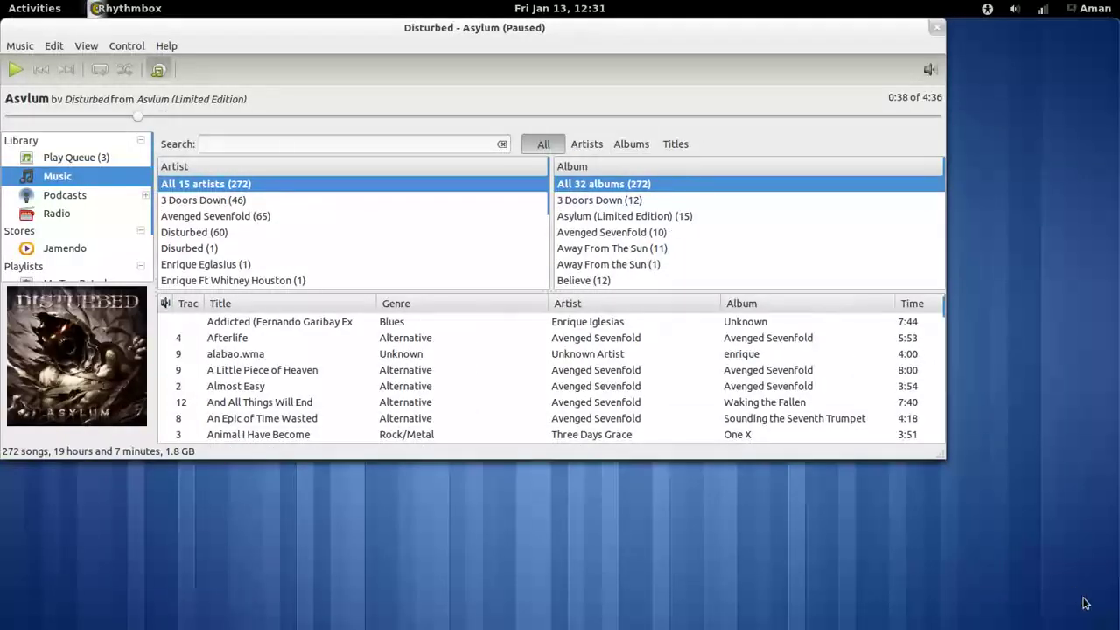
pyautogui.moveTo(1035, 626)
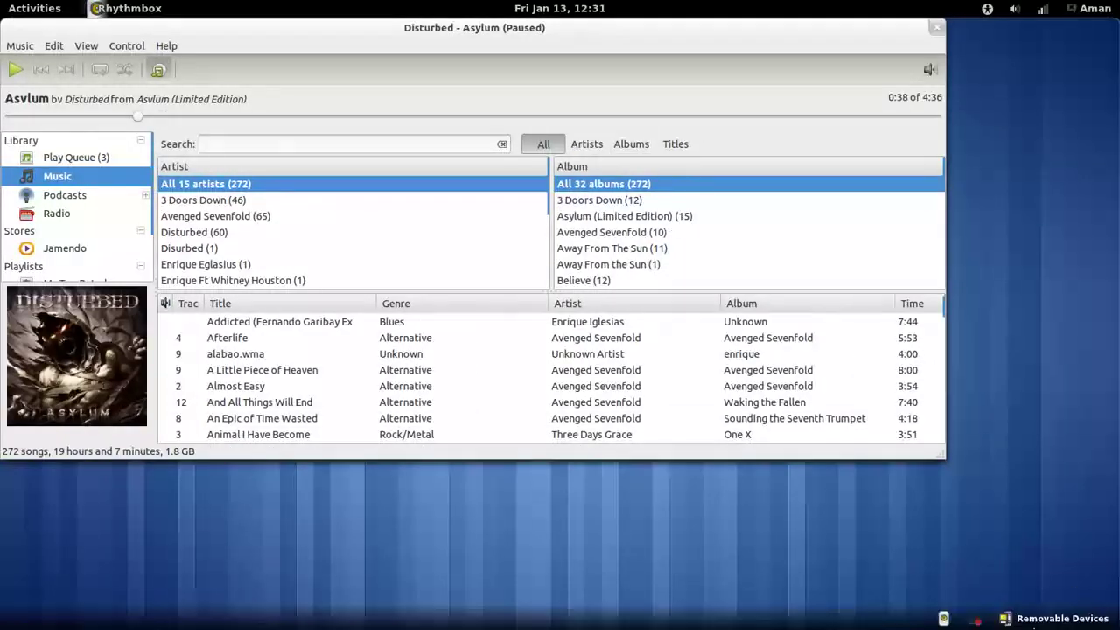
pyautogui.click(945, 618)
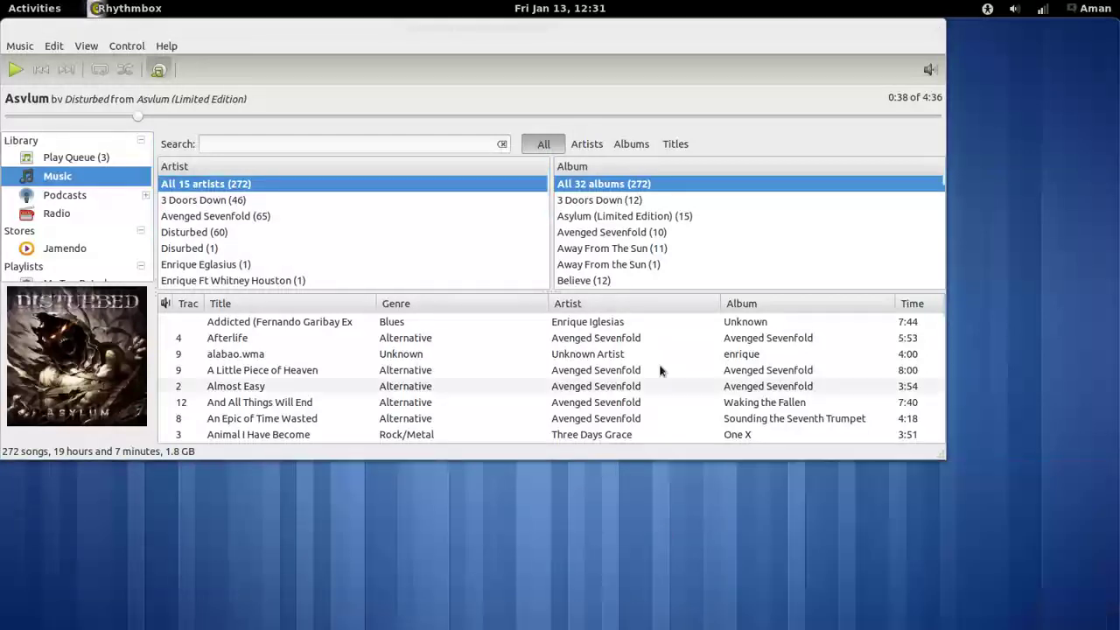
pyautogui.doubleClick(570, 53)
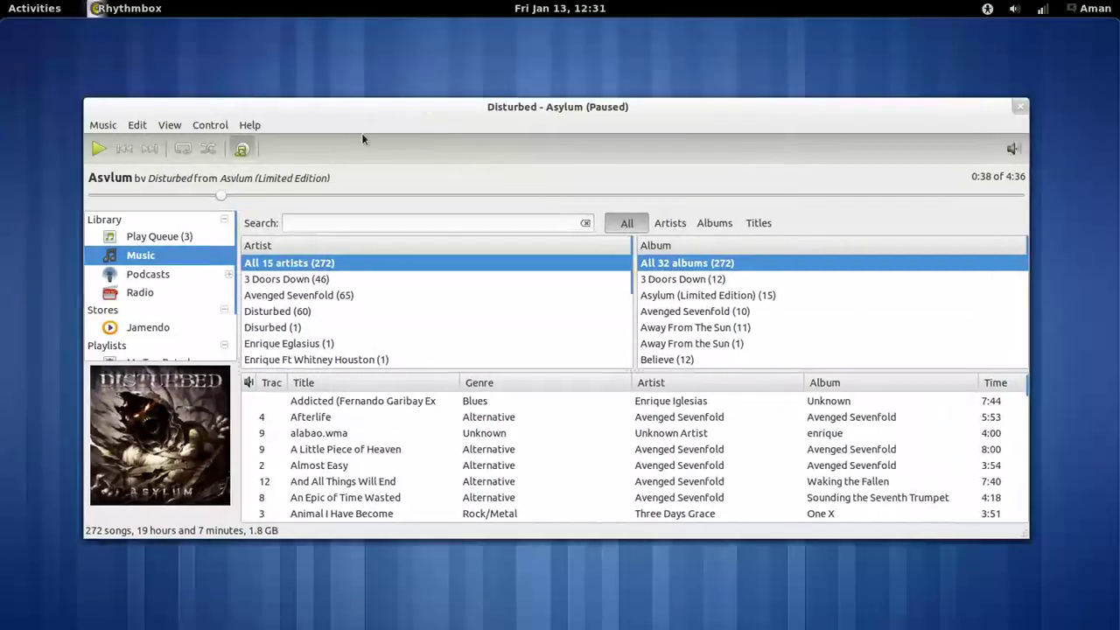
# - Switch the player to Small Display mode and move the compact window across the desktop
pyautogui.click(208, 127)
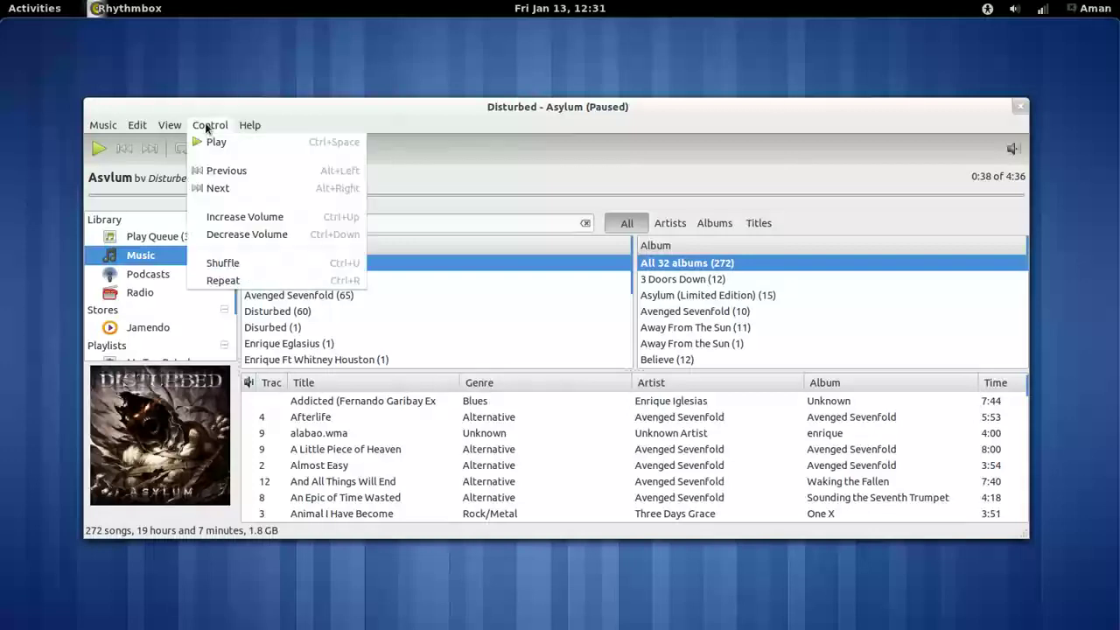
pyautogui.moveTo(181, 123)
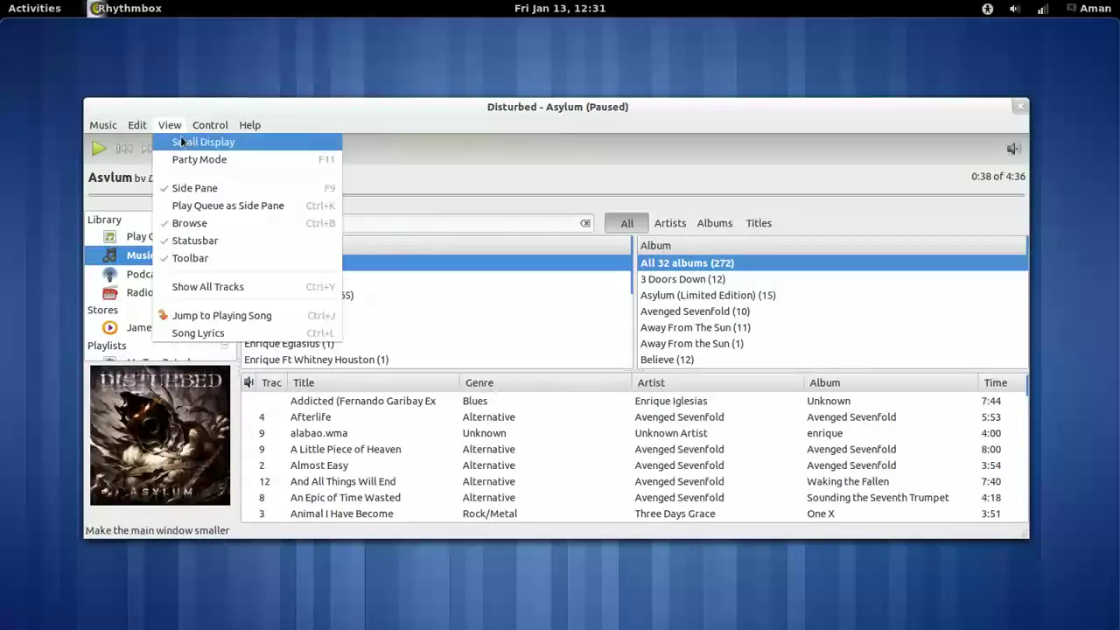
pyautogui.click(240, 145)
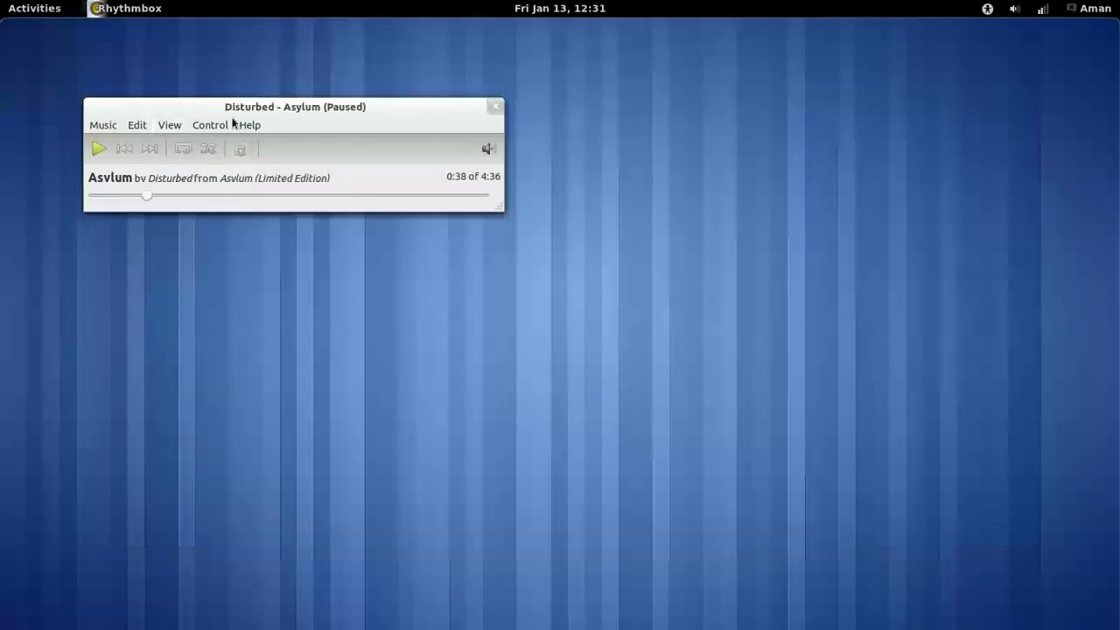
pyautogui.moveTo(245, 110); pyautogui.dragTo(425, 116)
# - Leave Small Display mode and try Party Mode, returning to the normal player window
pyautogui.click(350, 133)
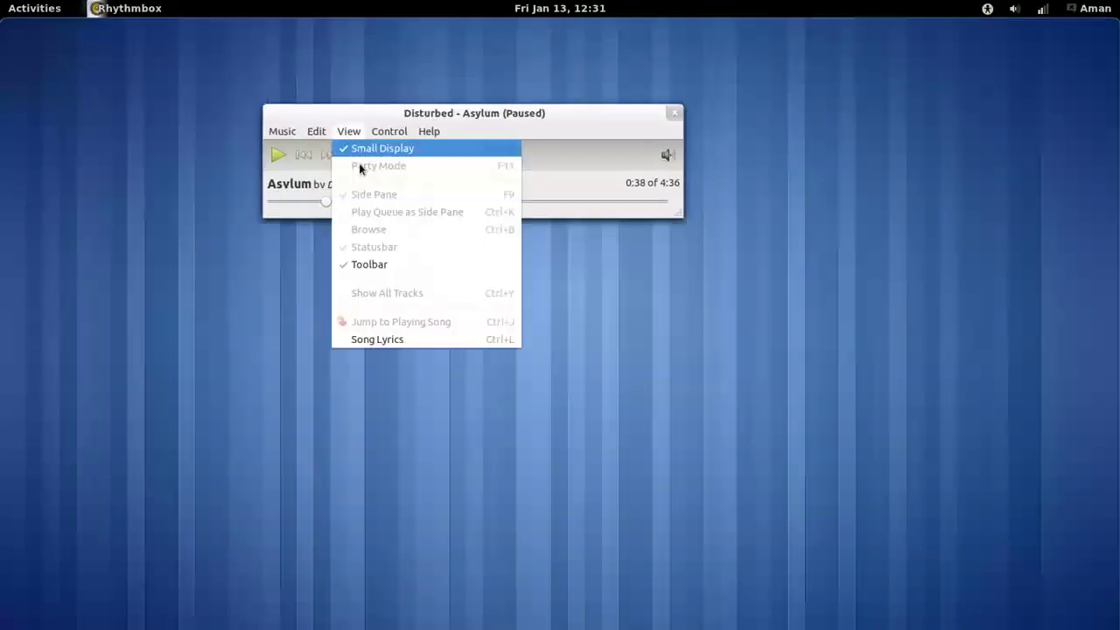
pyautogui.hotkey('ctrl', 'd')
pyautogui.click(298, 130)
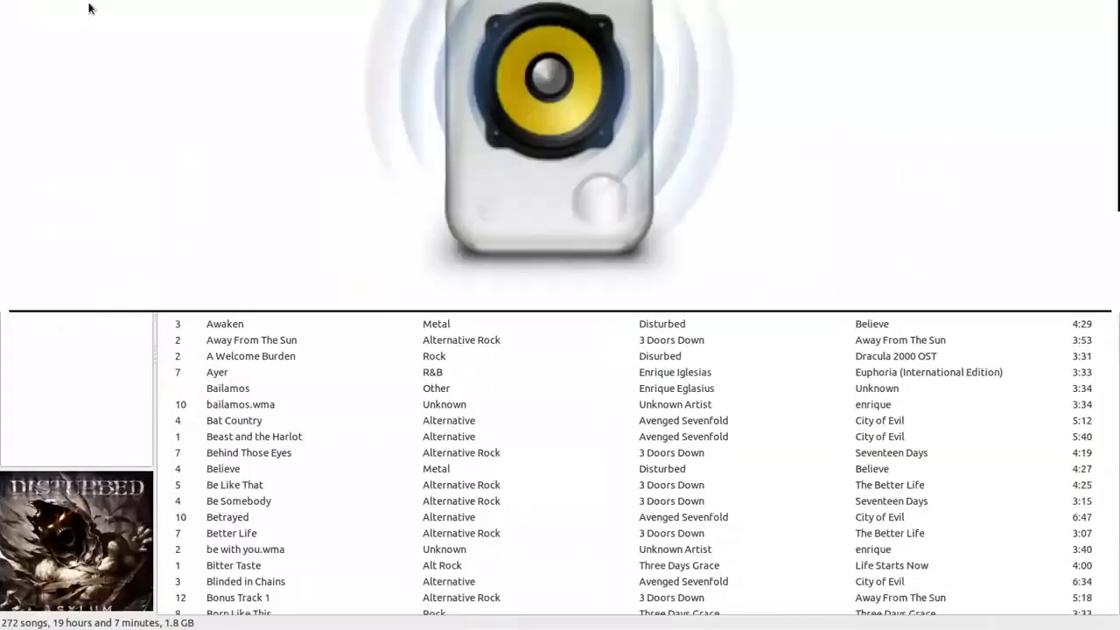
pyautogui.click(86, 8)
pyautogui.click(101, 44)
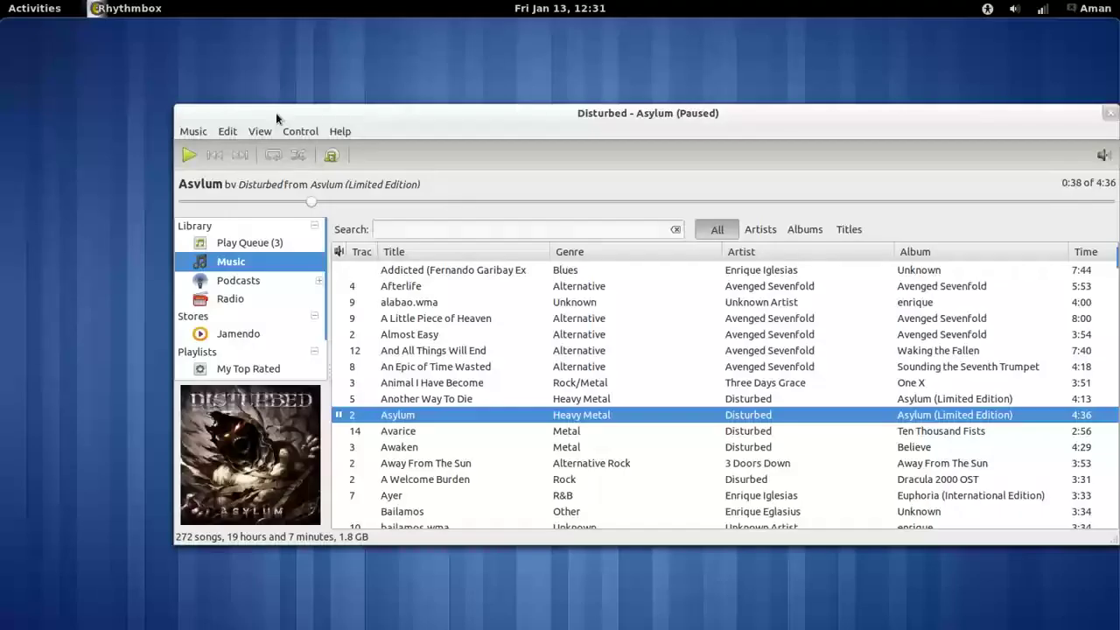
# - Reposition the player window, open the help contents, and look through the Shortcuts page
pyautogui.moveTo(333, 115); pyautogui.dragTo(277, 105)
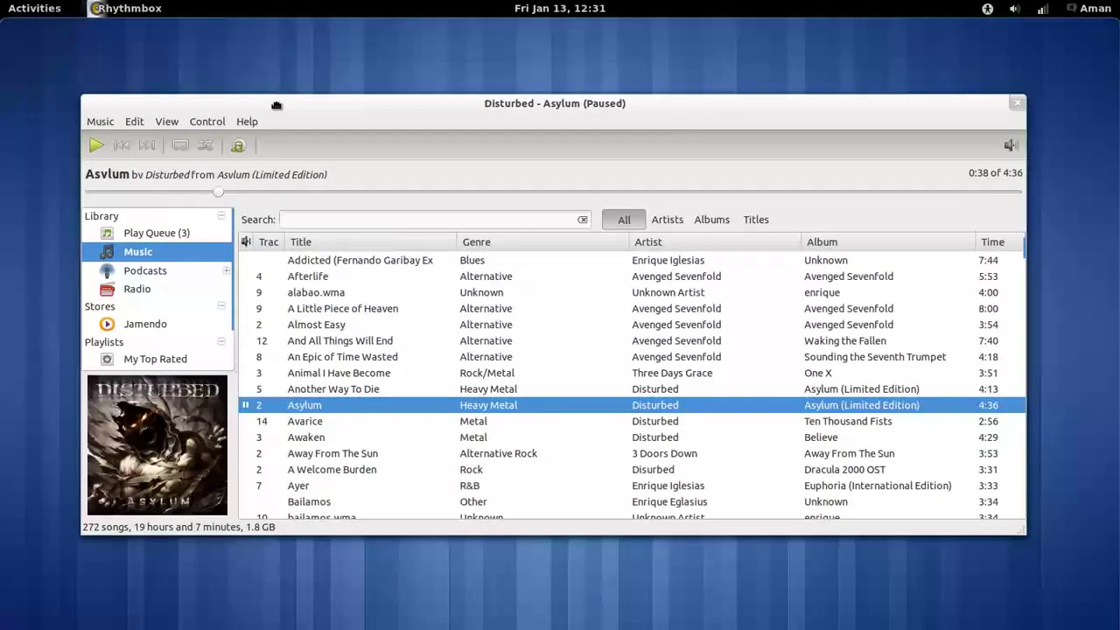
pyautogui.click(245, 121)
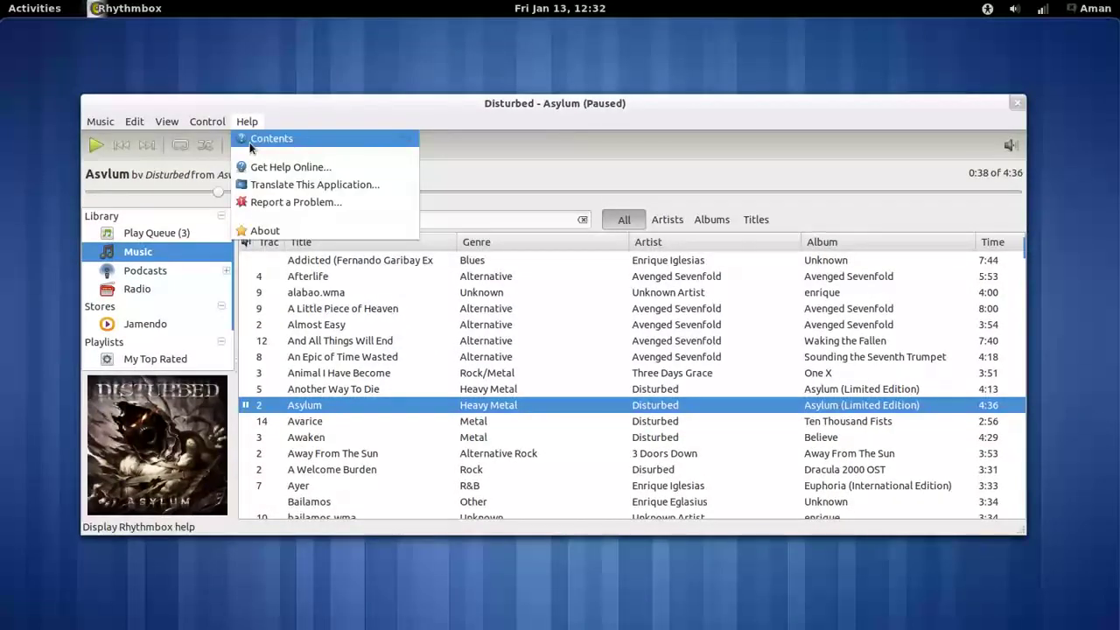
pyautogui.click(250, 138)
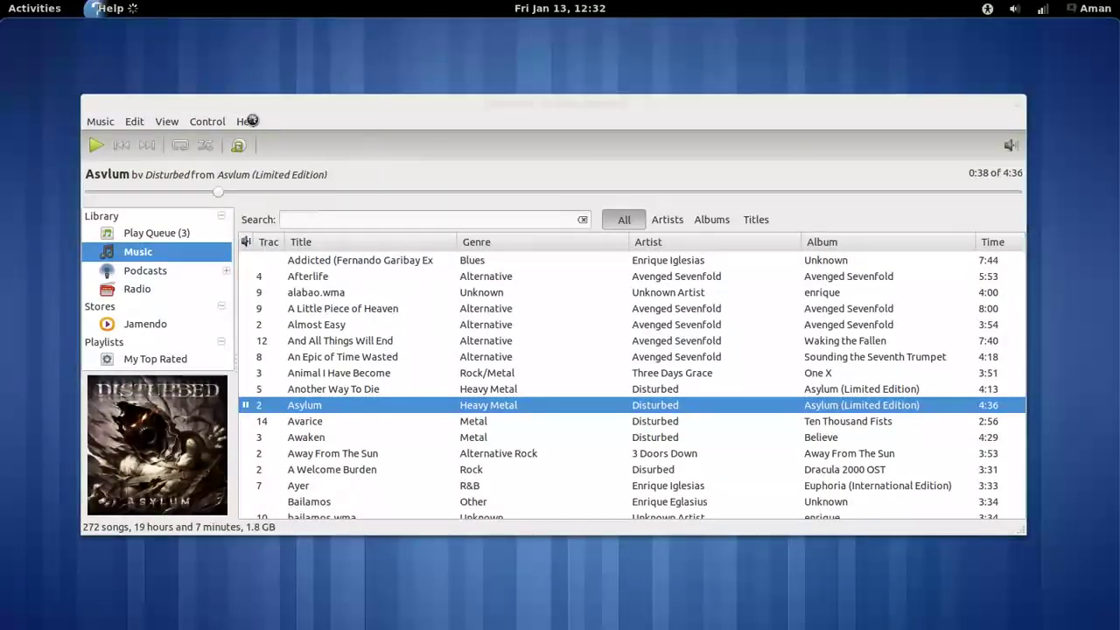
pyautogui.click(53, 360)
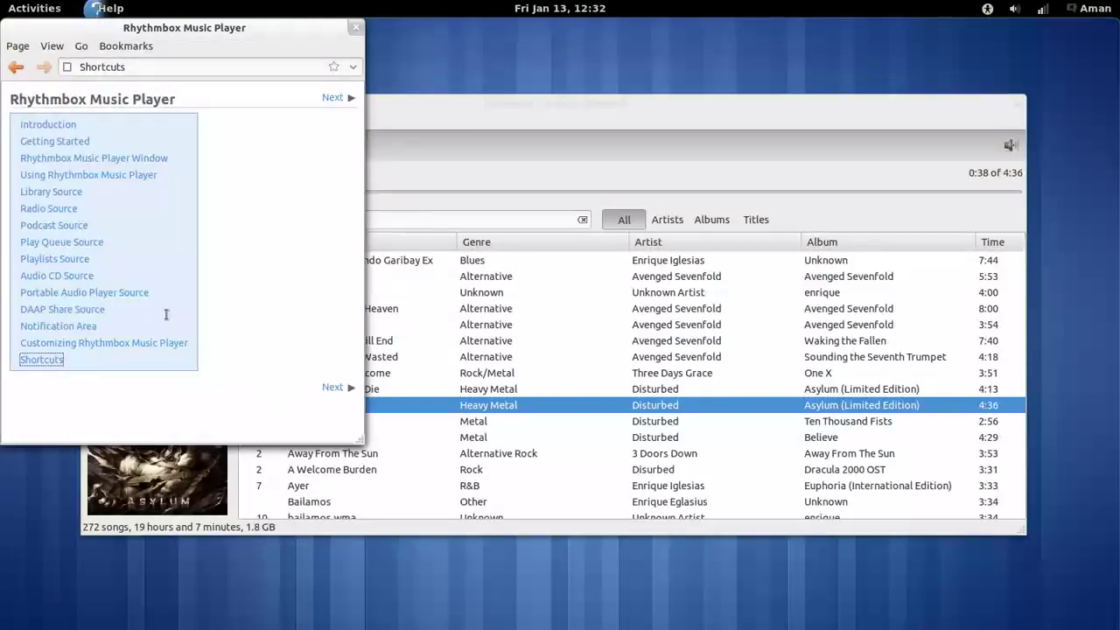
pyautogui.scroll(-5, 184, 311)
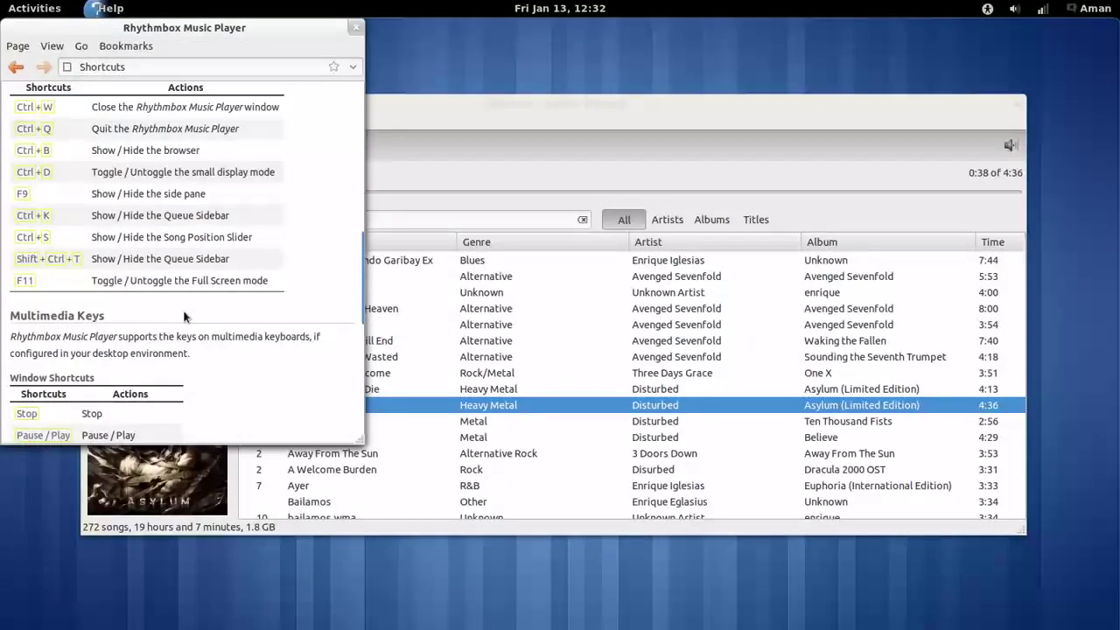